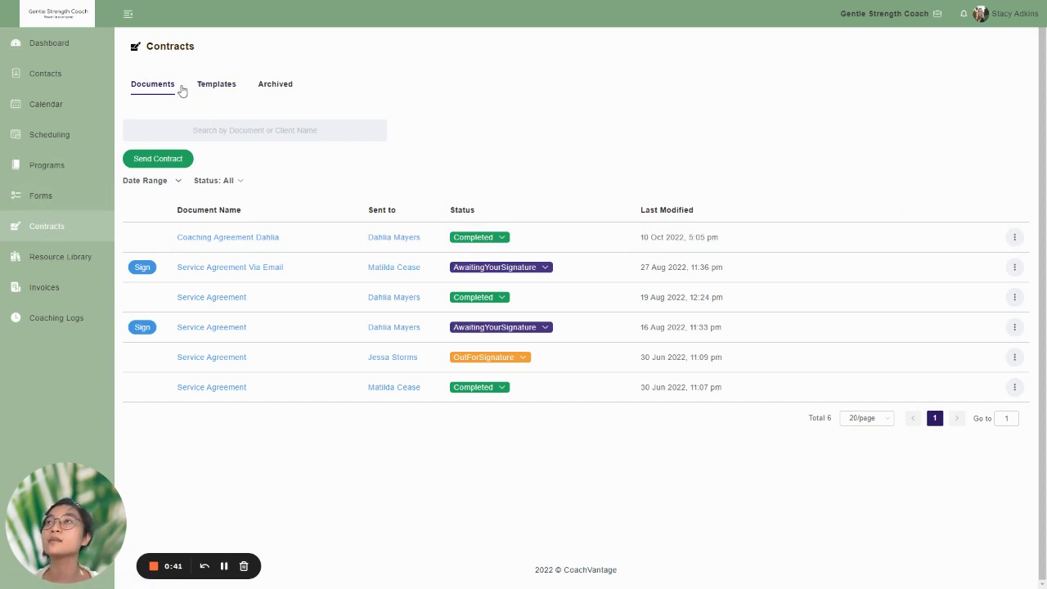
Start creating a new contract template
click(213, 88)
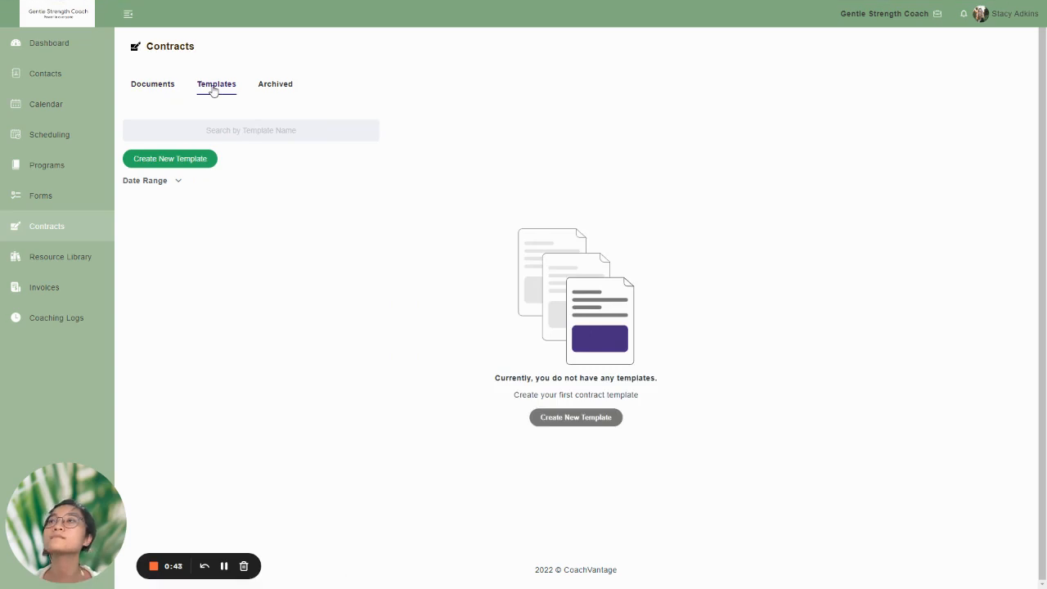
click(189, 159)
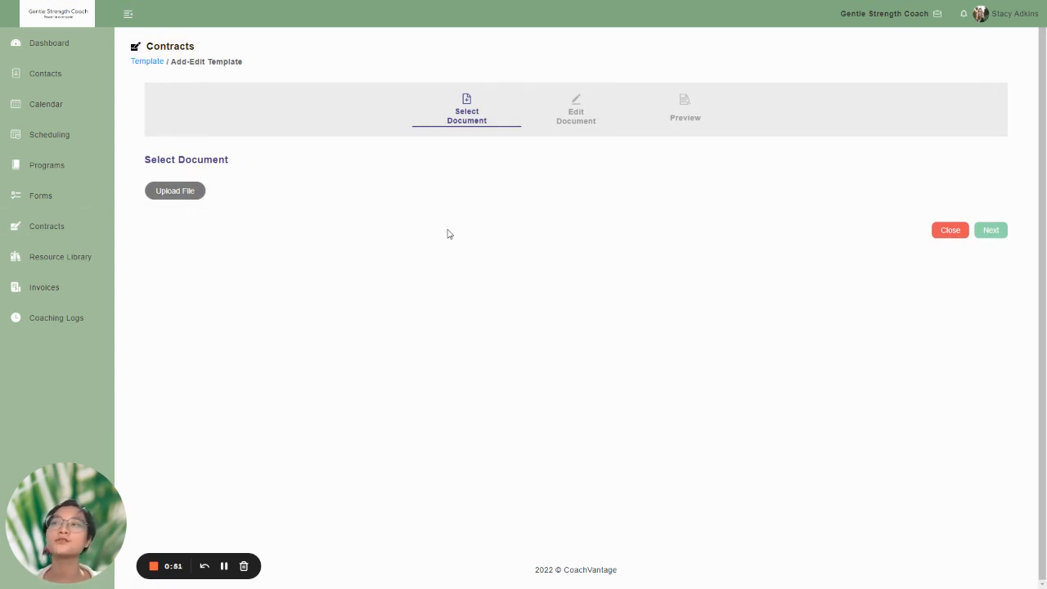
mouse_move(187, 203)
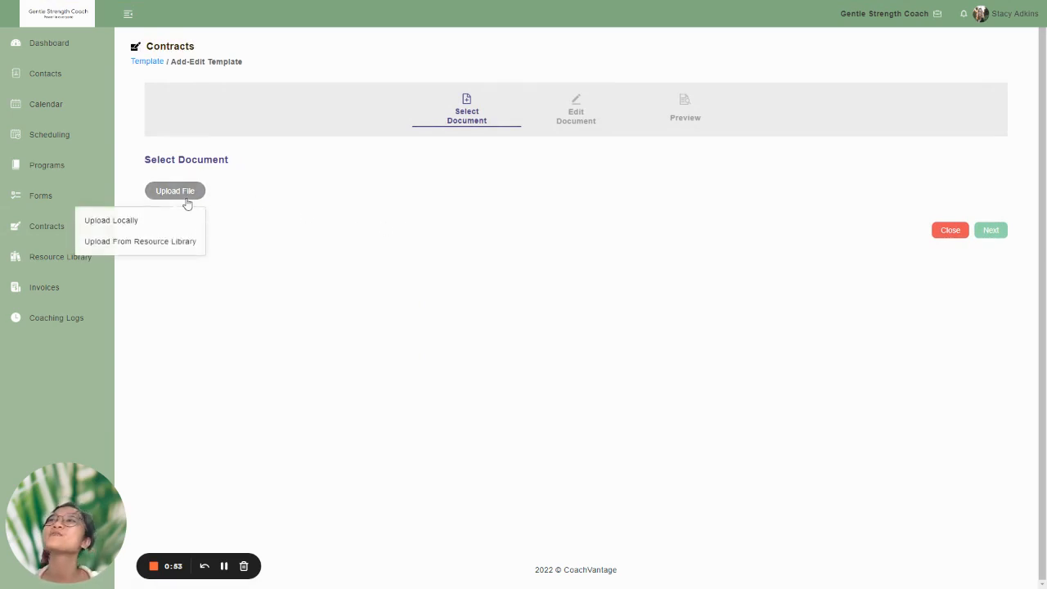
click(182, 224)
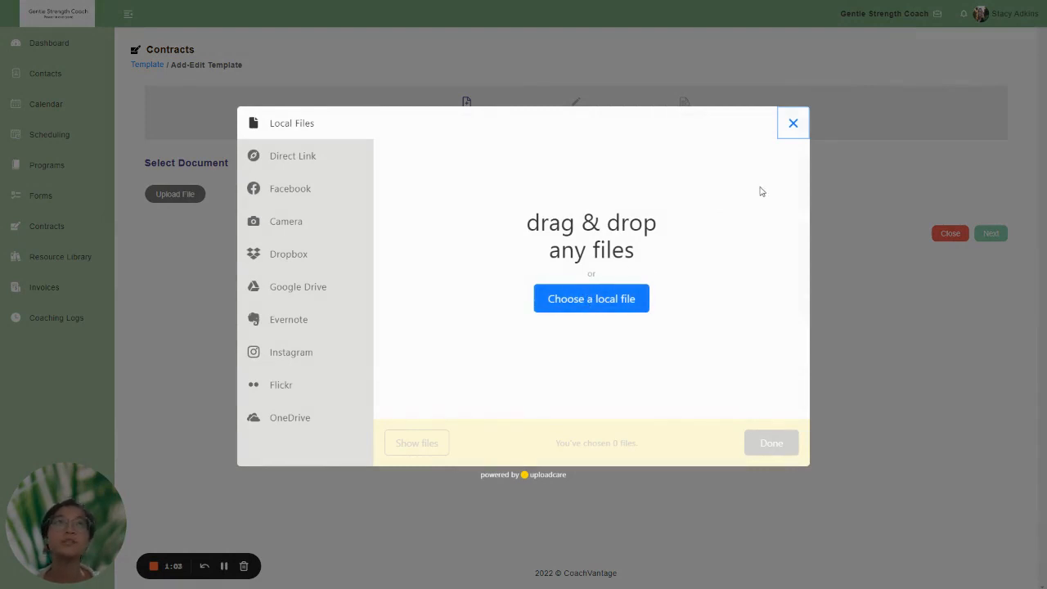
click(792, 128)
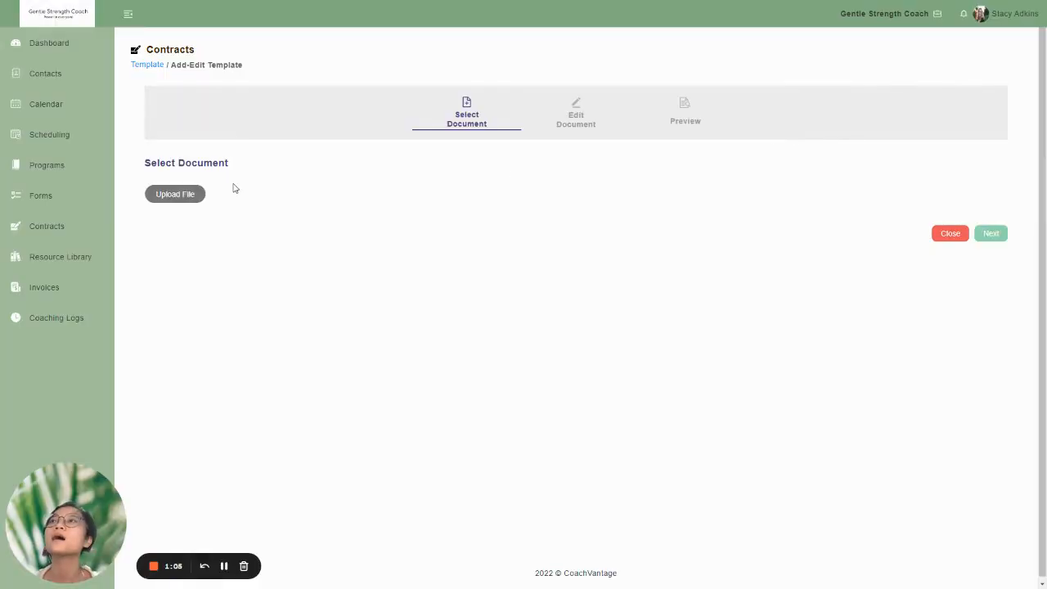
Select Coaching-Agreement.pdf from the Resource Library as the template's document
click(196, 196)
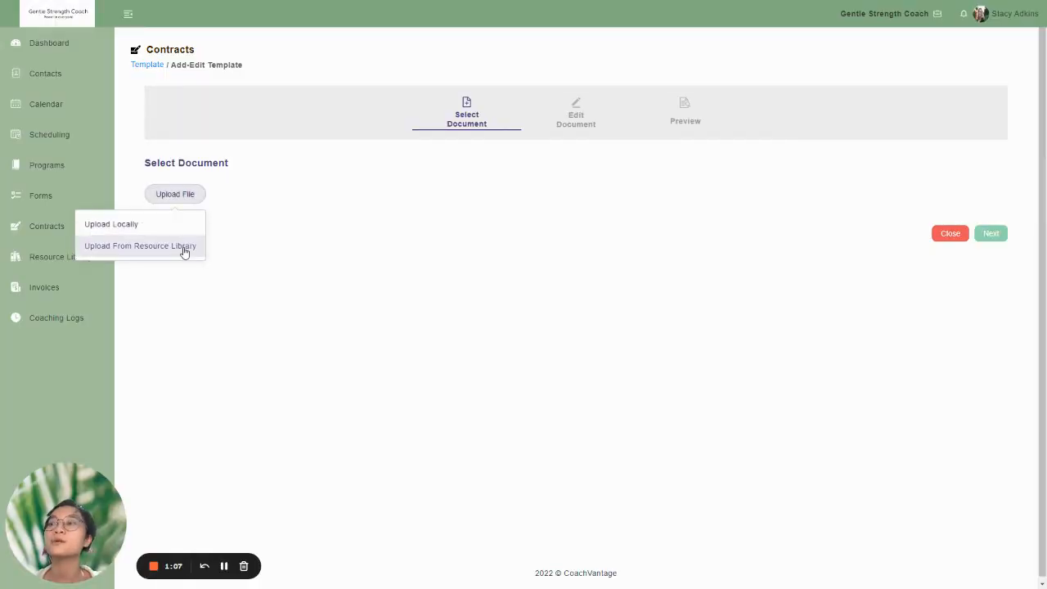
click(185, 253)
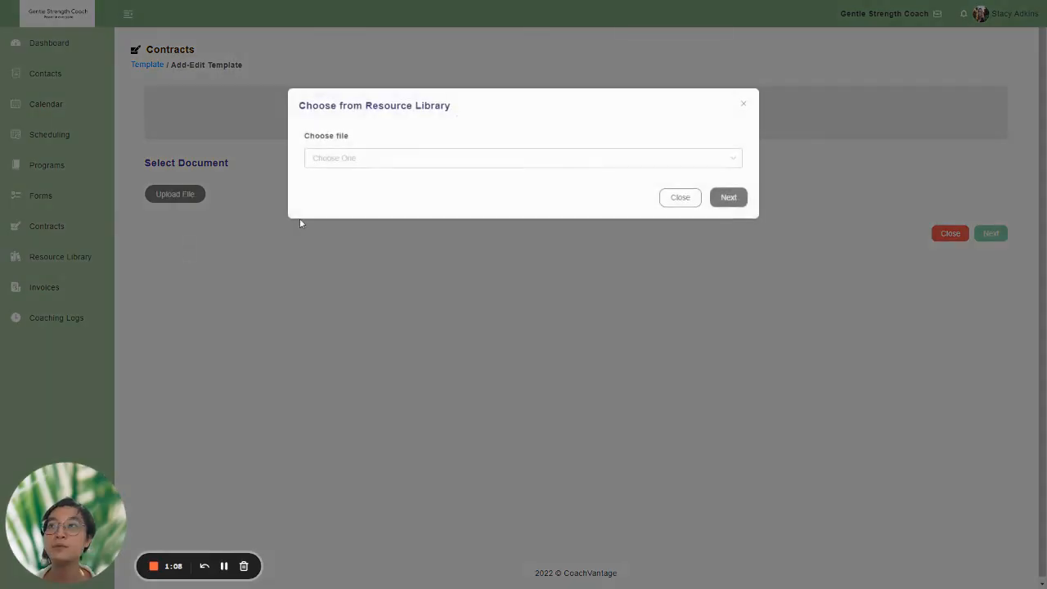
click(361, 167)
click(358, 208)
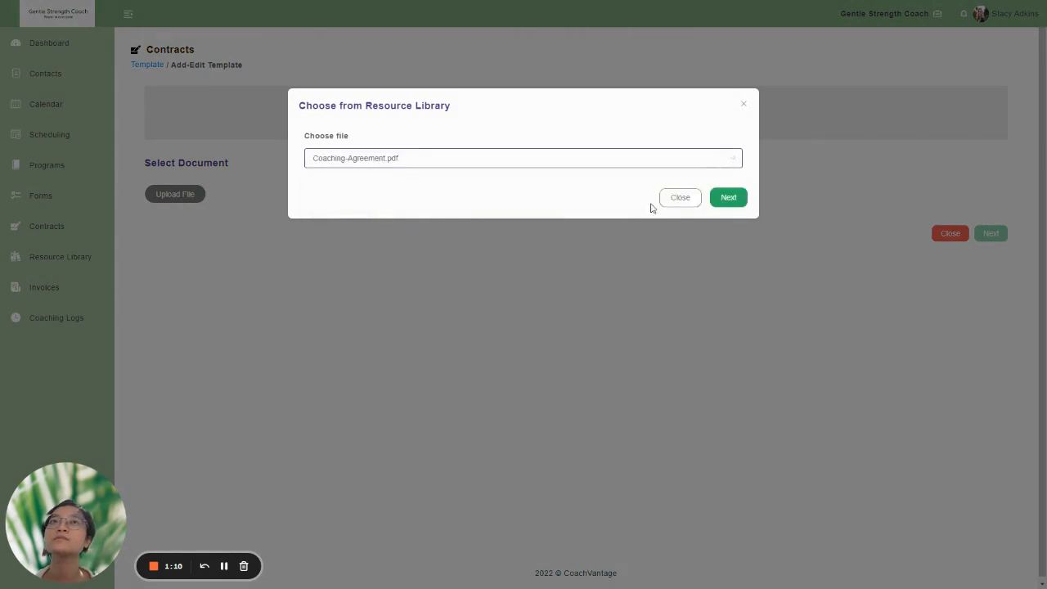
click(724, 199)
Name the template "Coaching-Agreement-Common" and proceed to editing the document
click(289, 246)
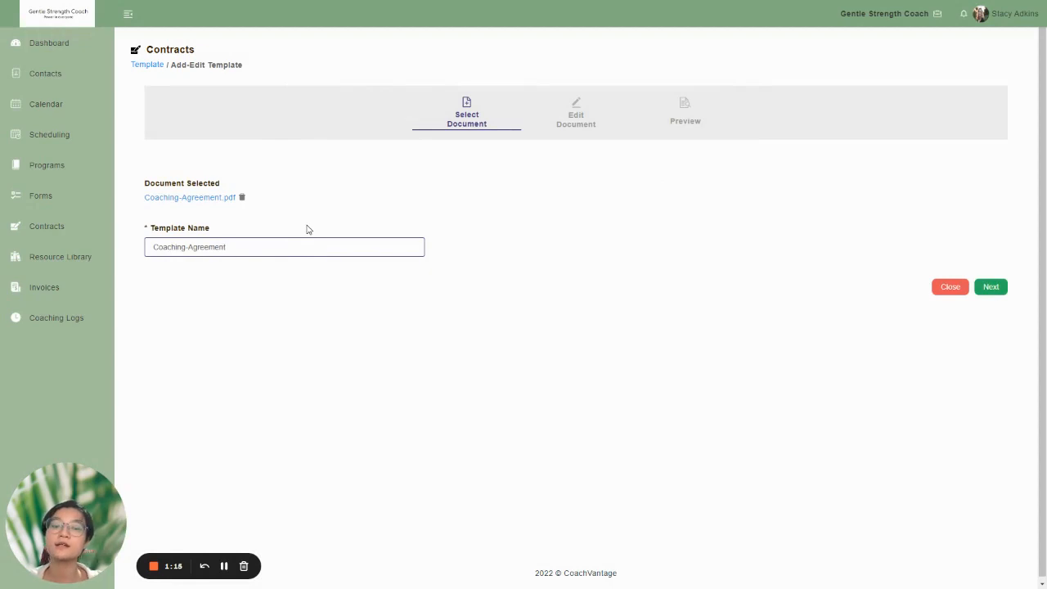
text(-Common)
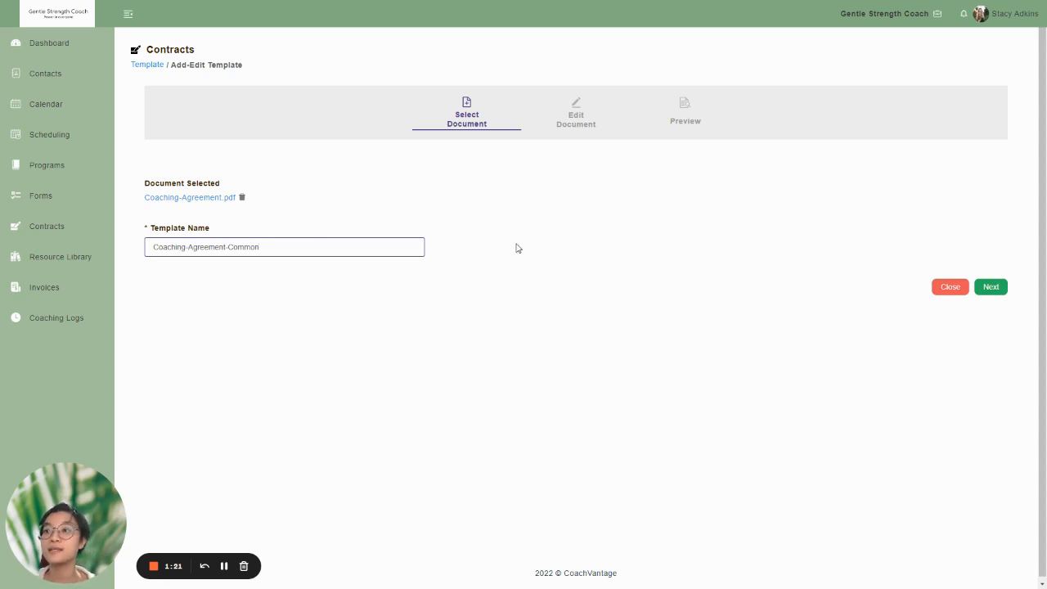
click(996, 290)
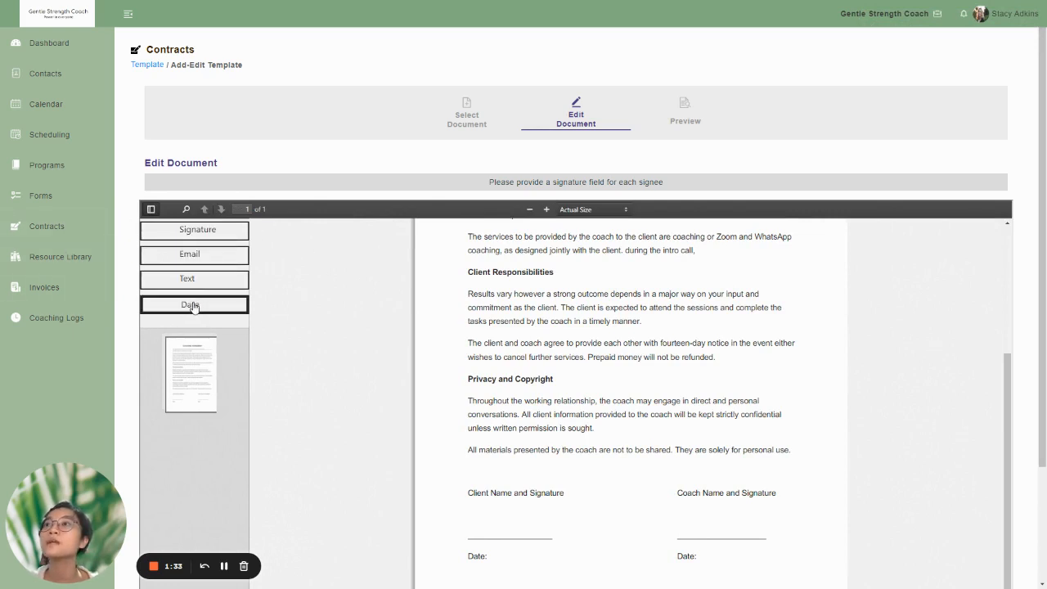
Add a required date field for the coach on the blank start-date line in the agreement's opening paragraph
drag(194, 304, 754, 319)
scroll(510, 355, up, 3)
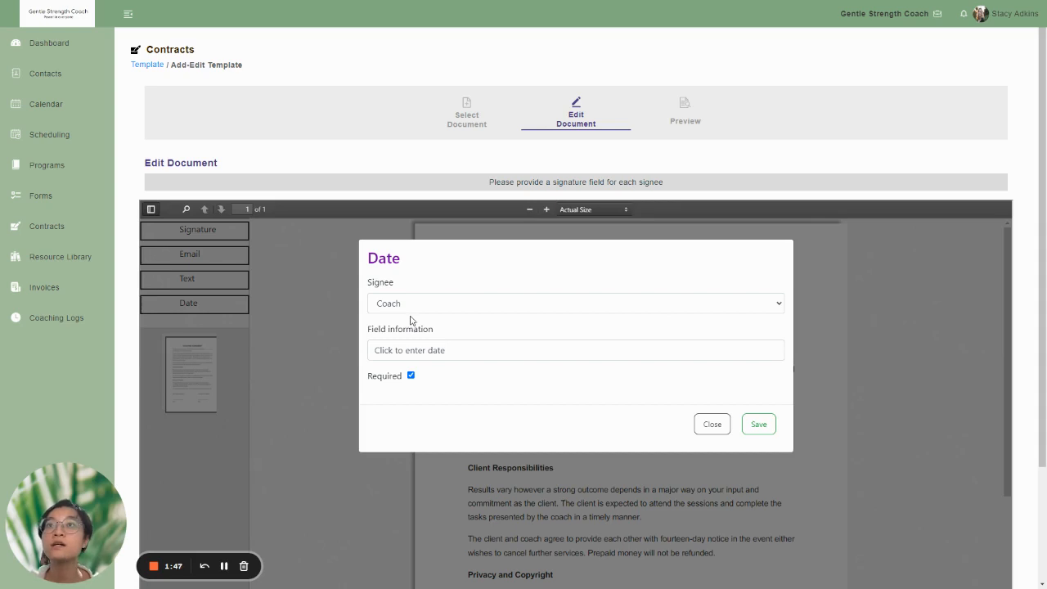
click(416, 307)
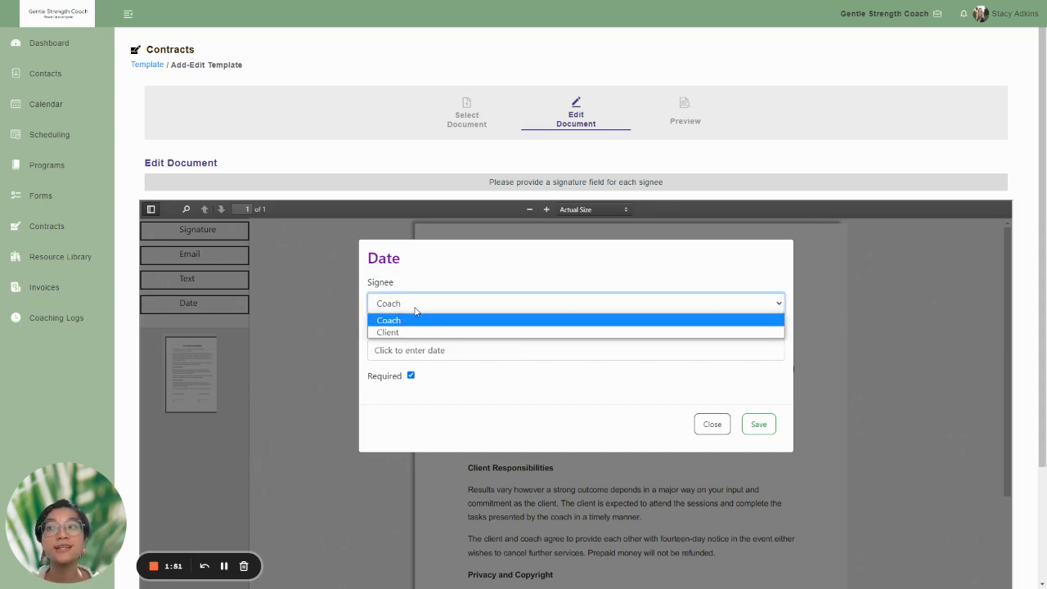
click(414, 320)
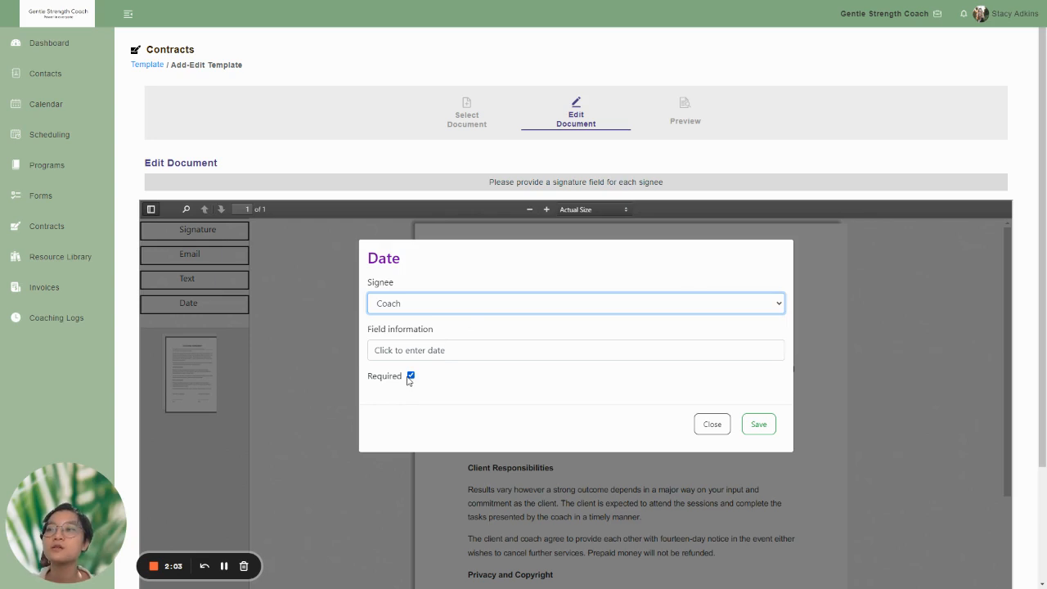
click(411, 377)
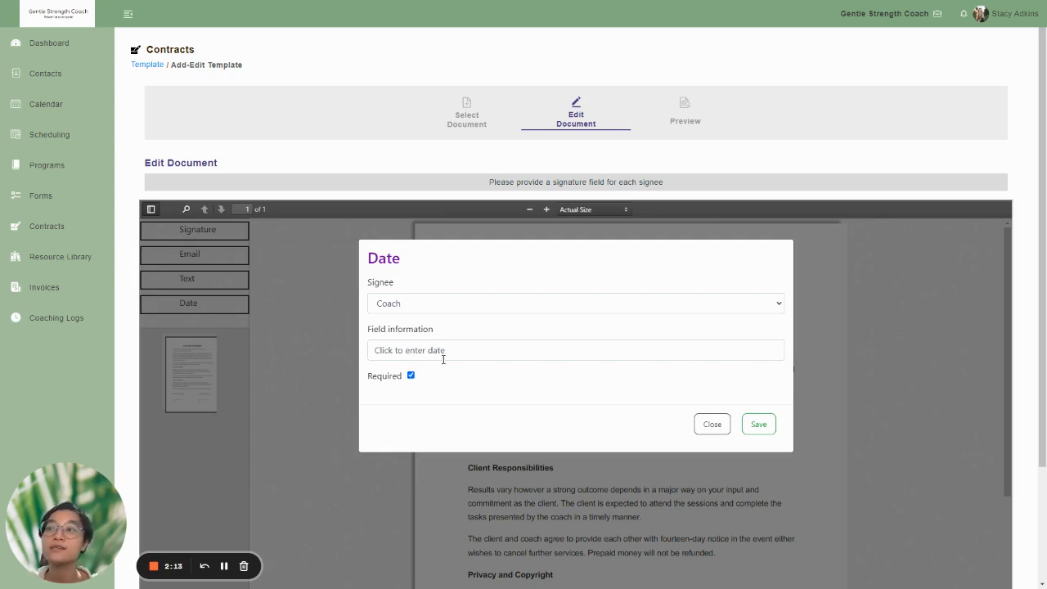
click(753, 424)
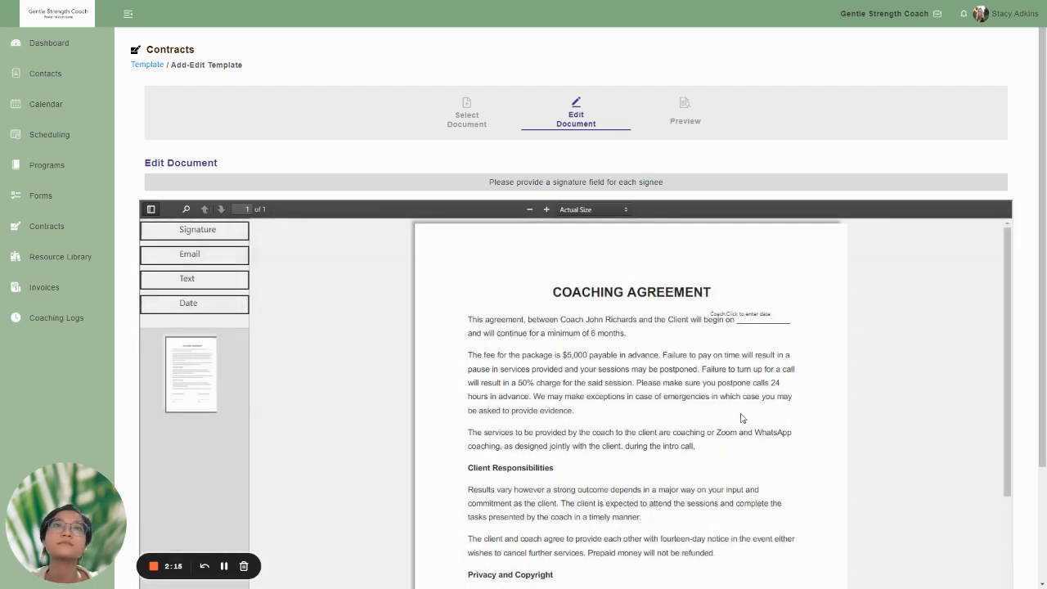
Add a required signature field on the client's signature line with Client as the signee
scroll(692, 397, down, 5)
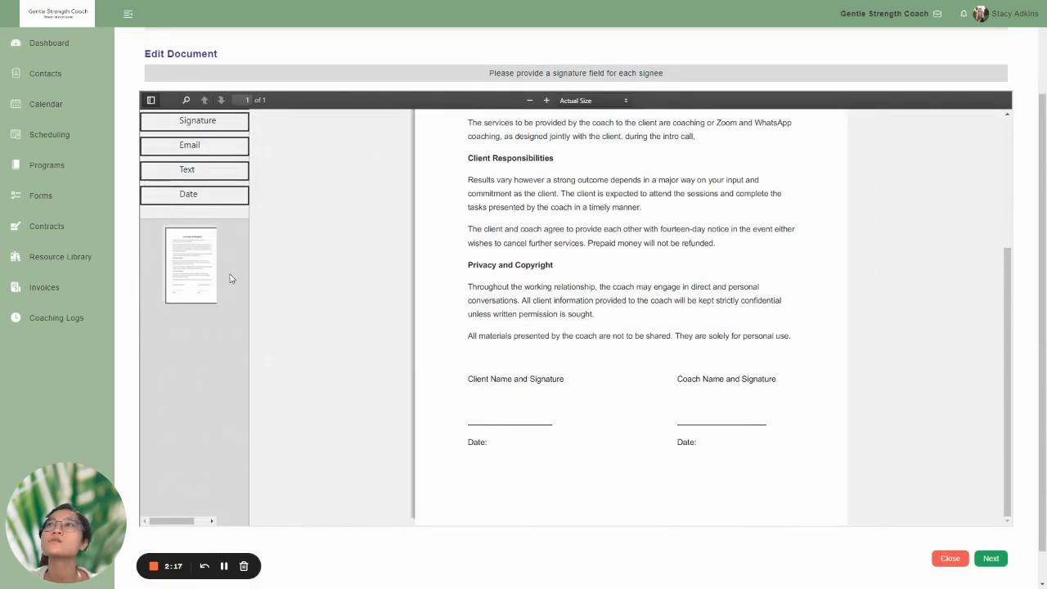
mouse_move(197, 122)
mouse_down()
mouse_move(468, 322)
mouse_move(510, 414)
mouse_up()
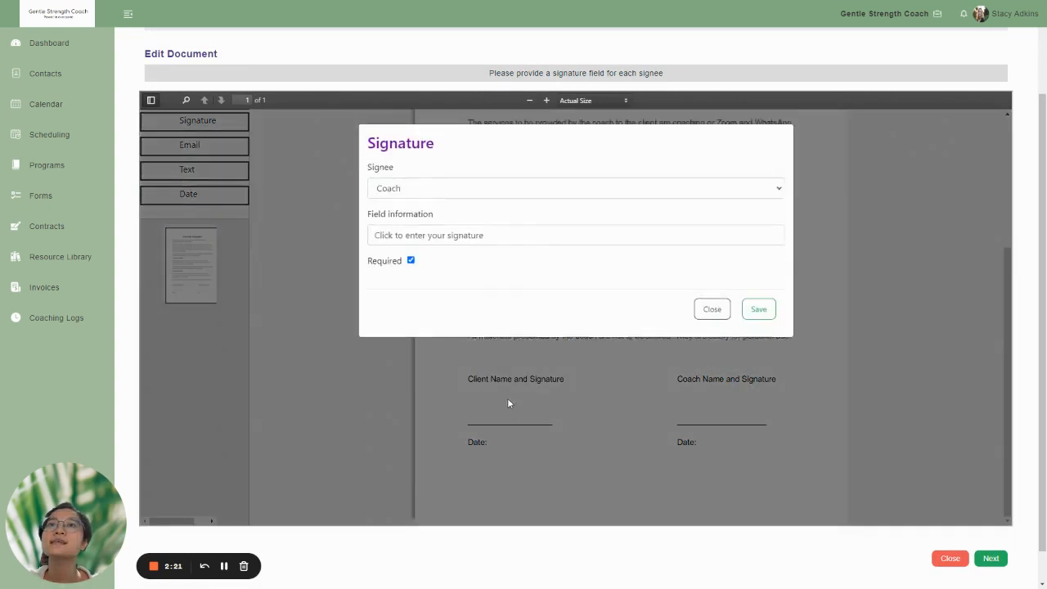
click(413, 201)
click(404, 224)
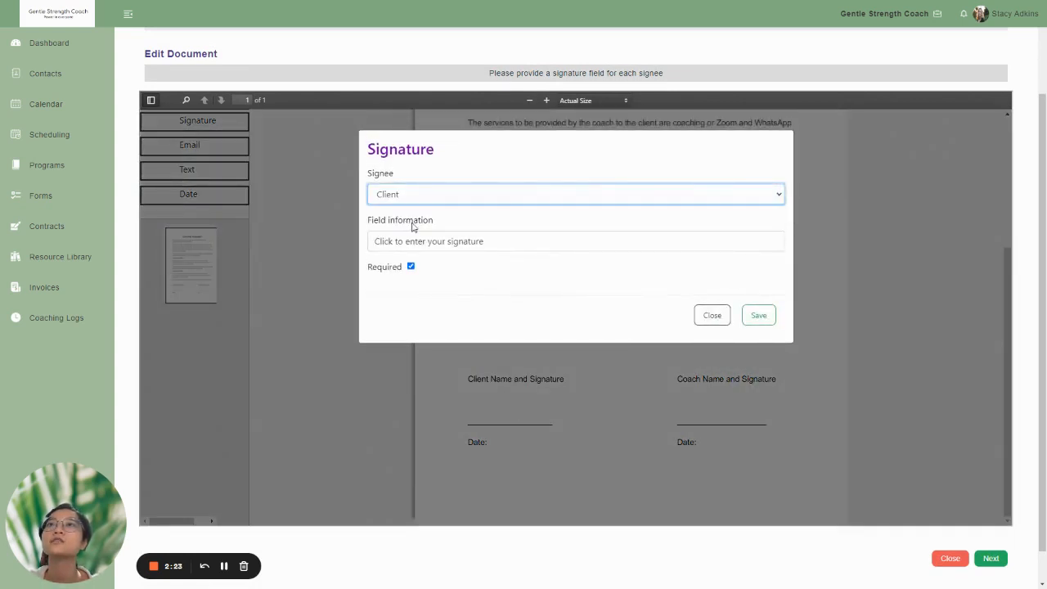
click(759, 315)
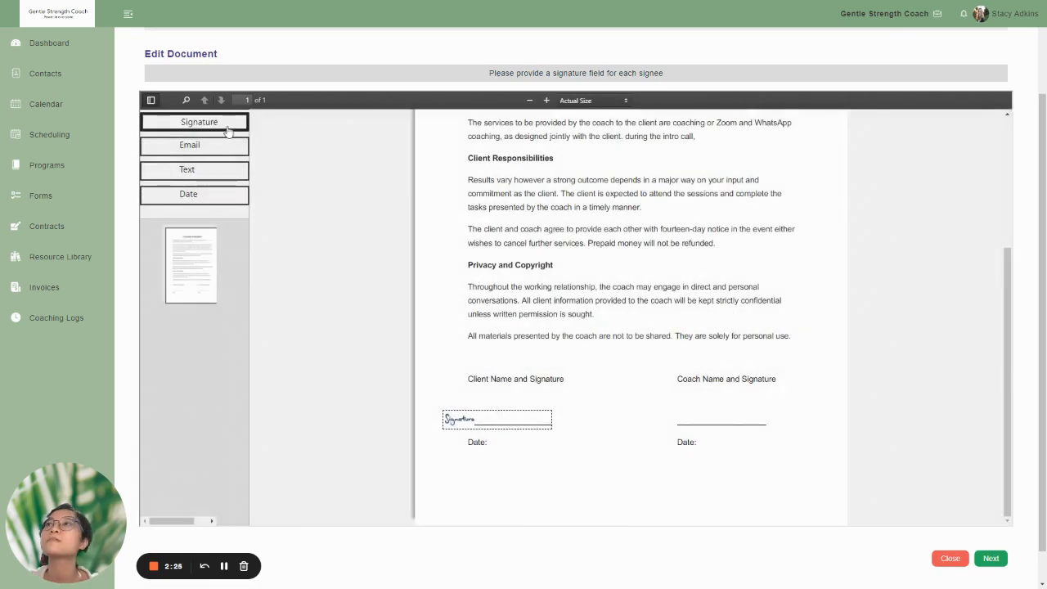
Add a required text field above the client's signature field, with signee Client and field information "Click to enter name"
mouse_move(201, 171)
mouse_down()
mouse_move(513, 425)
mouse_move(500, 402)
mouse_up()
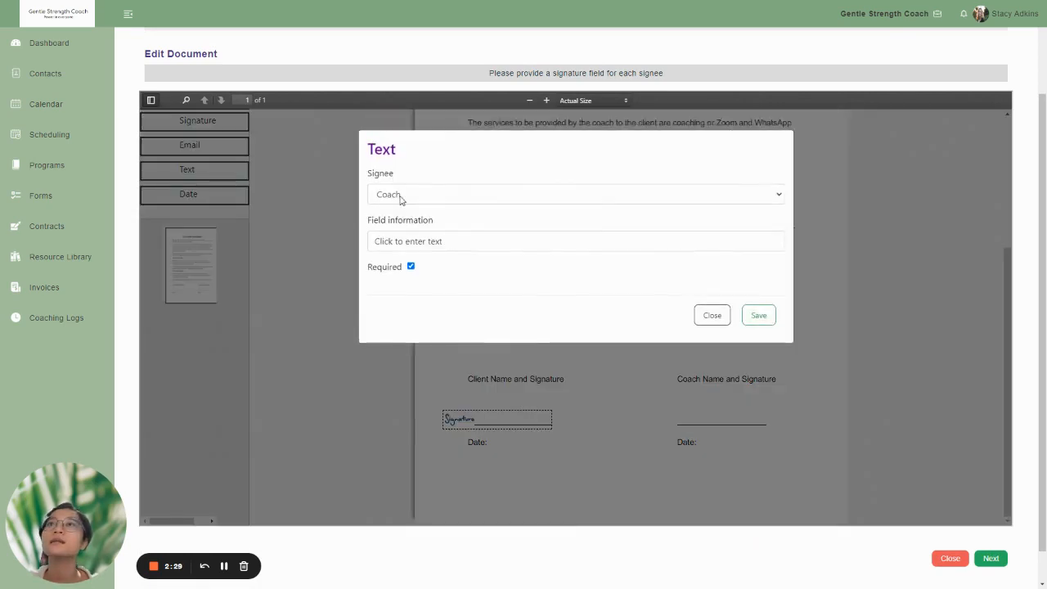
click(400, 197)
click(403, 221)
triple_click(479, 241)
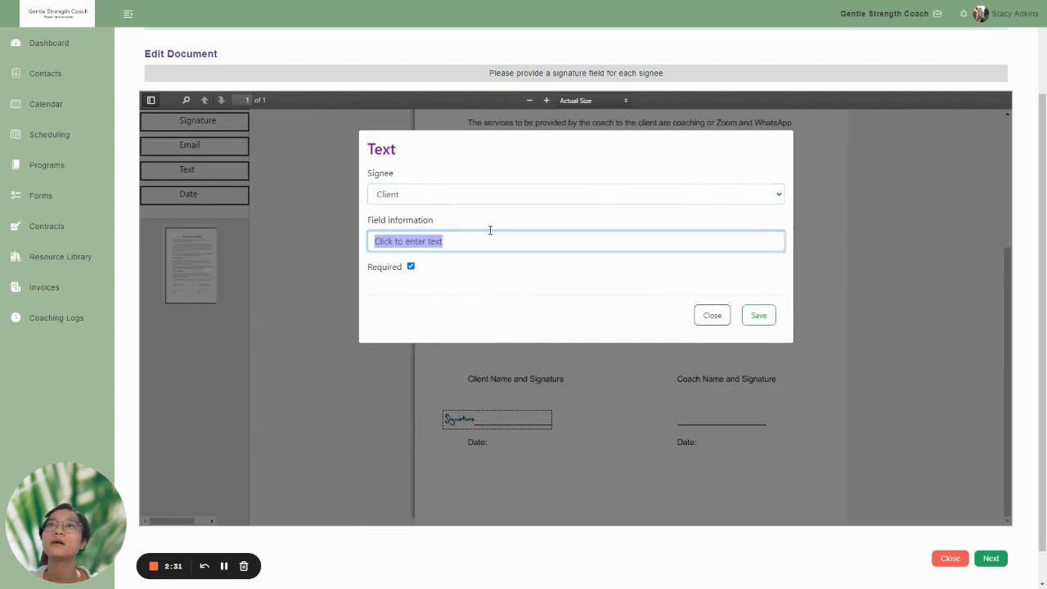
text(Click t)
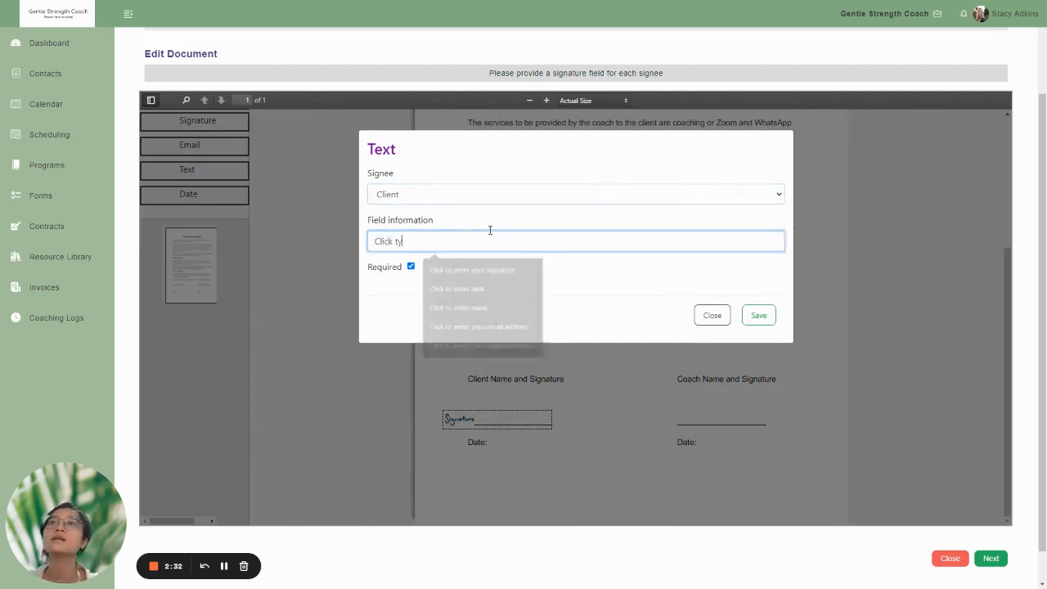
text(o enter name)
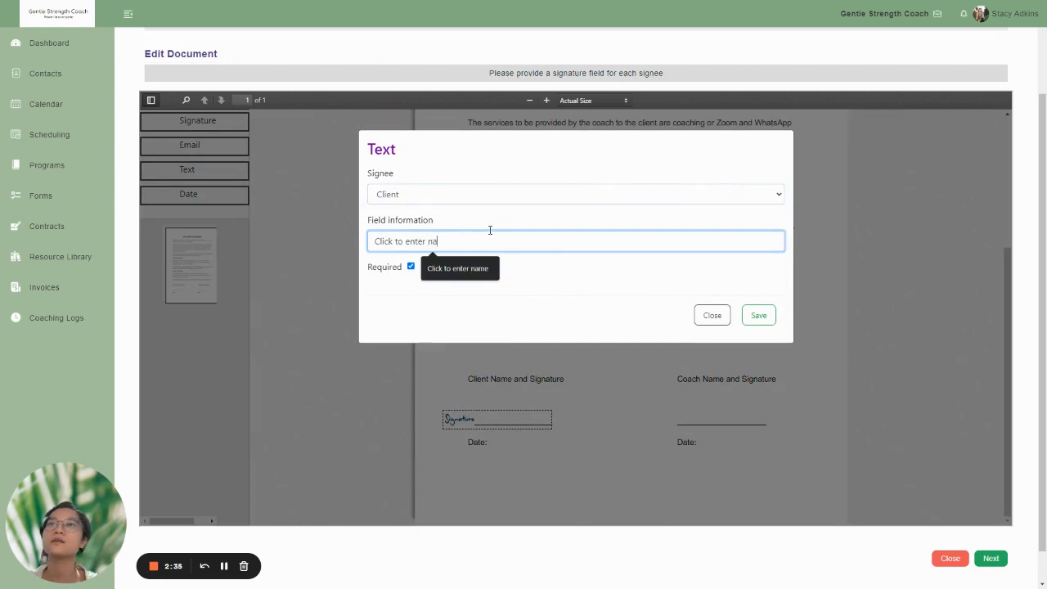
click(758, 315)
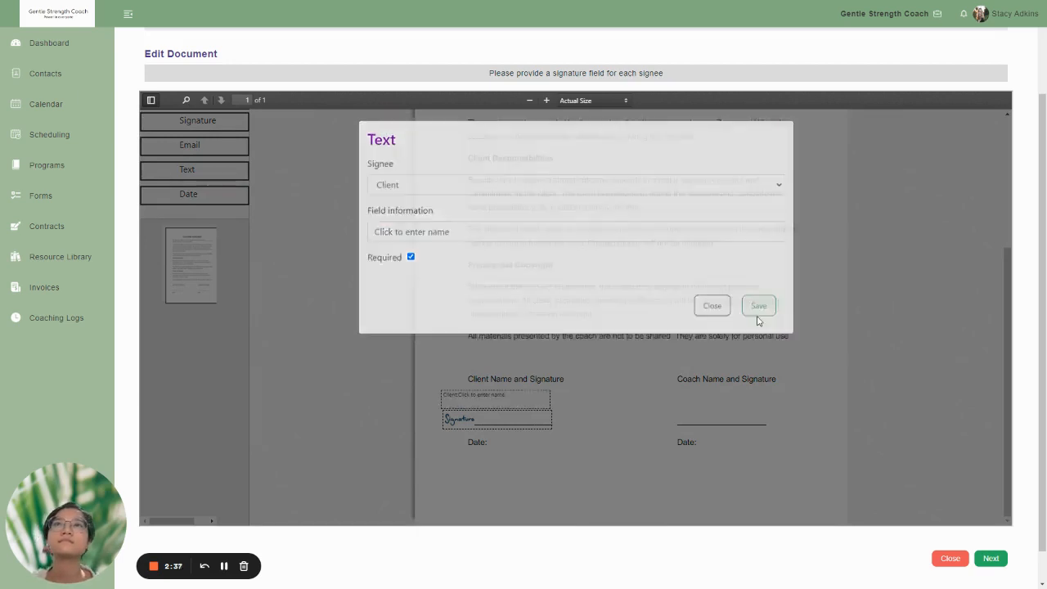
Place required coach email and signature fields under Coach Name and Signature, with the signature field aligned directly below the email field
mouse_move(202, 148)
mouse_down()
mouse_move(816, 366)
mouse_move(721, 397)
mouse_up()
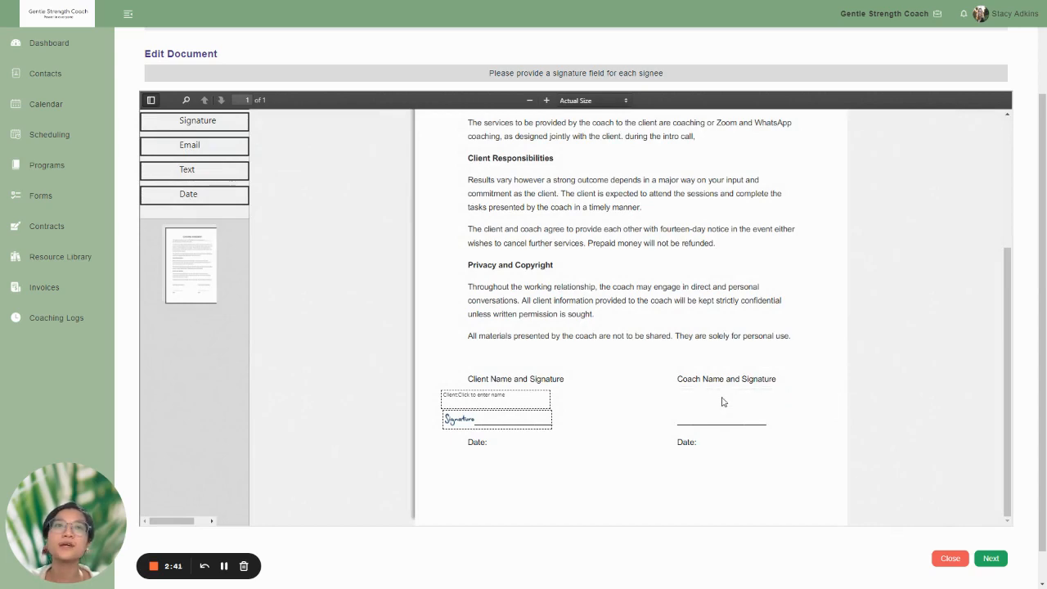
click(754, 317)
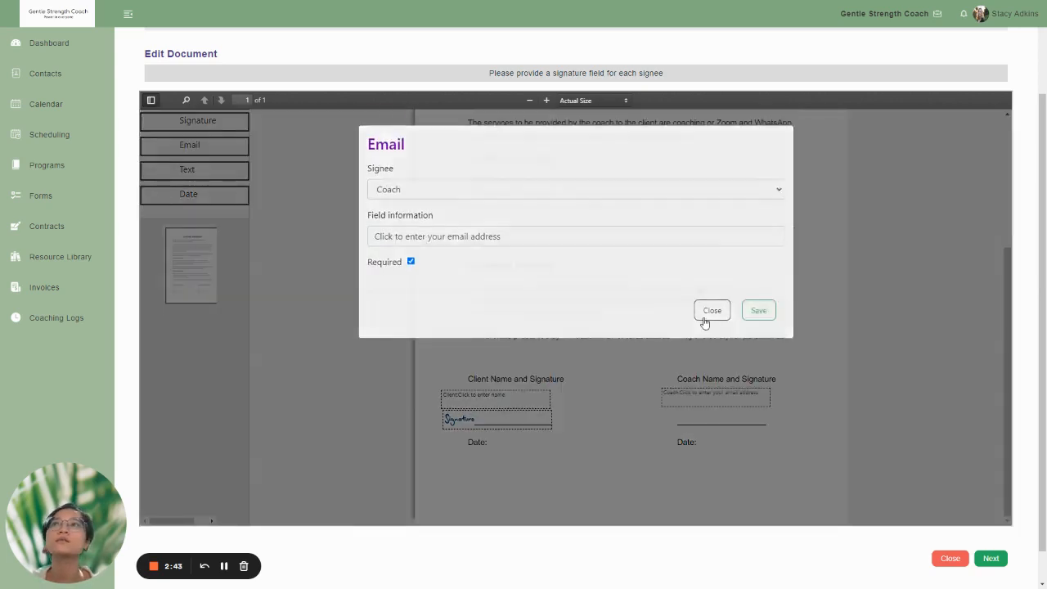
mouse_move(205, 125)
mouse_down()
mouse_move(697, 421)
mouse_move(725, 415)
mouse_up()
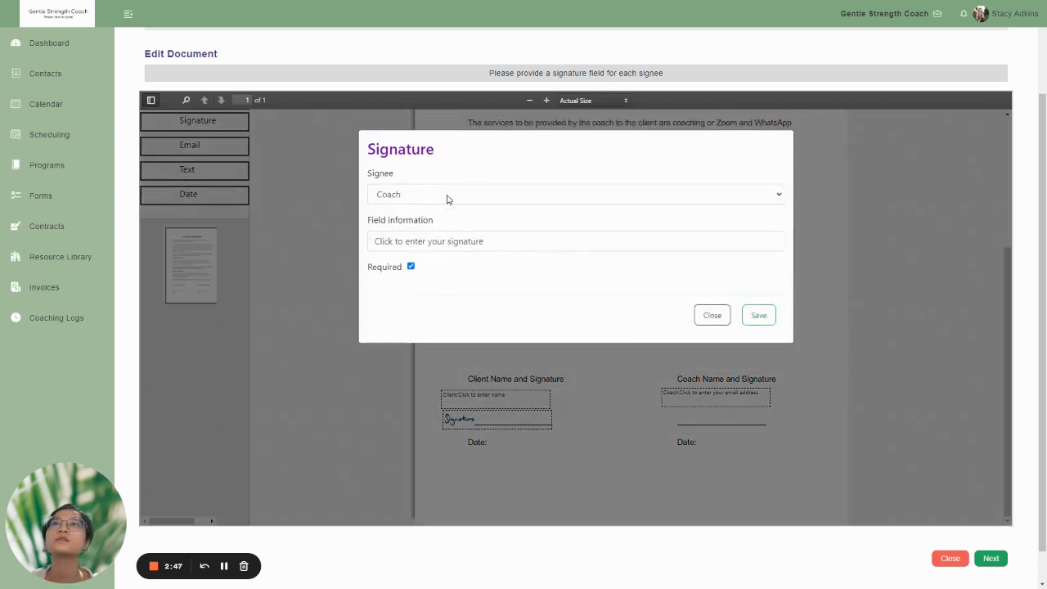
click(759, 315)
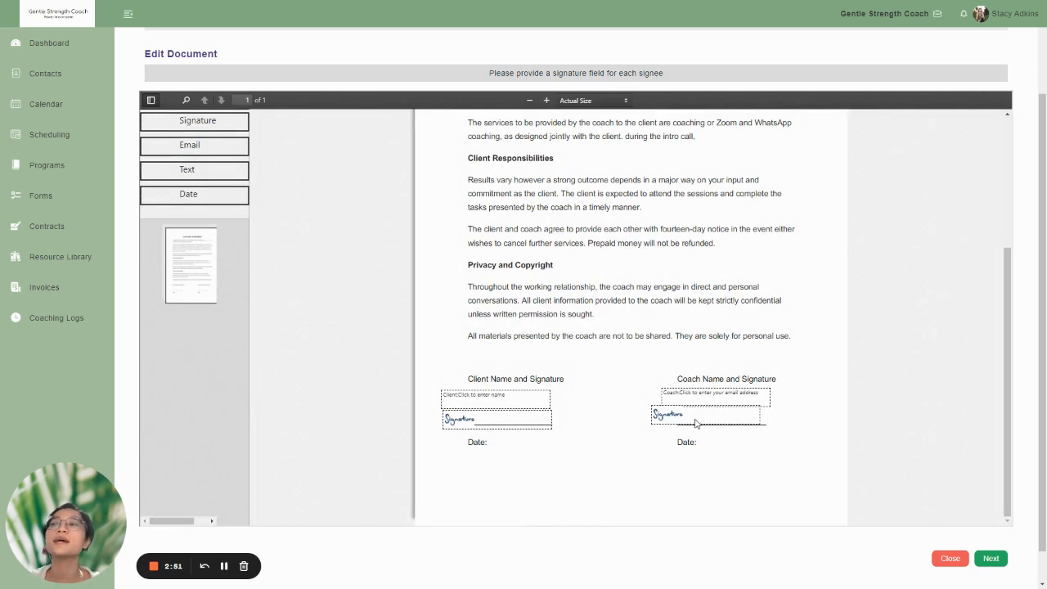
drag(688, 421, 699, 424)
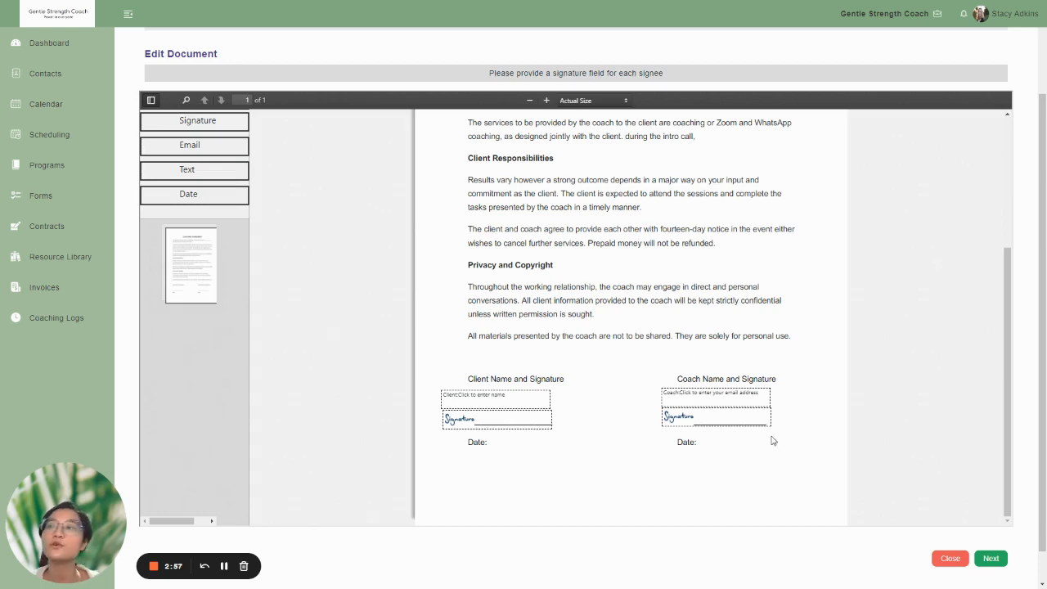
Change the coach email field's information text to "Click to enter your email" and save it
click(731, 402)
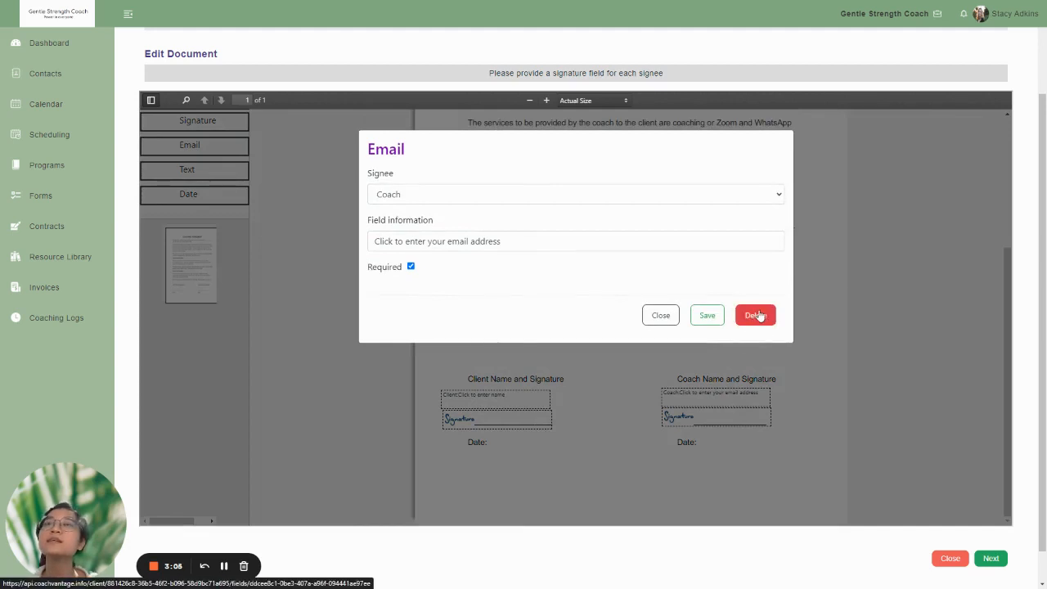
click(532, 246)
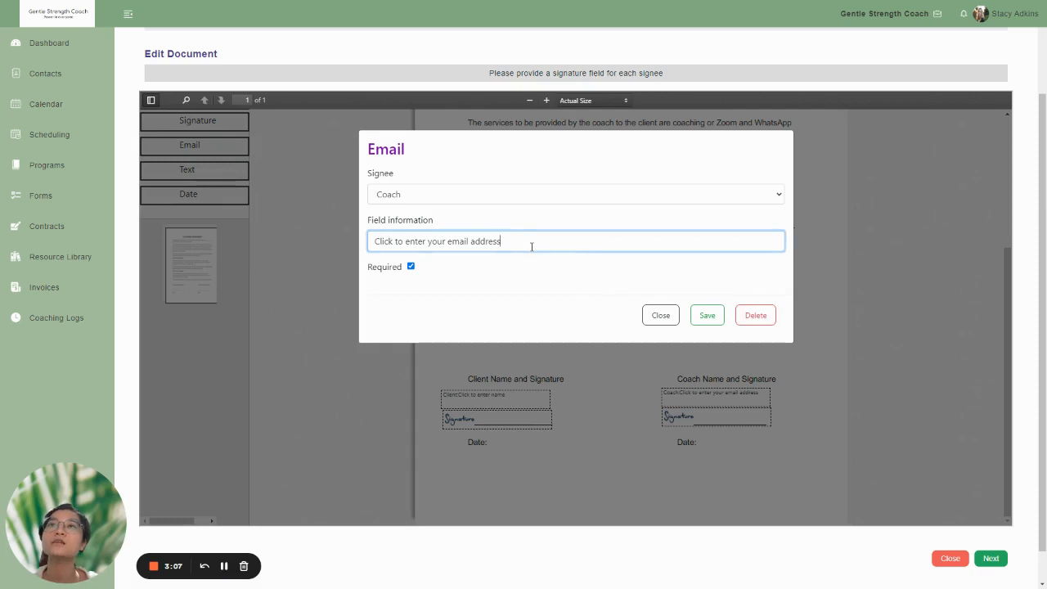
key(BackSpace)
key(BackSpace)
key(BackSpace)
key(BackSpace)
key(BackSpace)
key(BackSpace)
key(BackSpace)
key(BackSpace)
key(BackSpace)
key(BackSpace)
key(BackSpace)
key(BackSpace)
key(BackSpace)
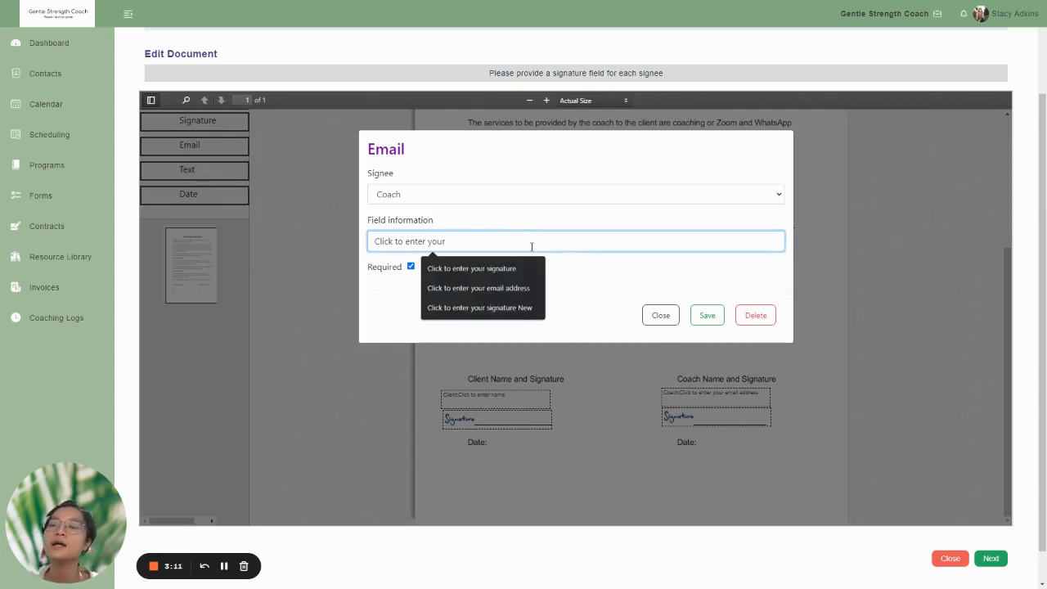
text(ema)
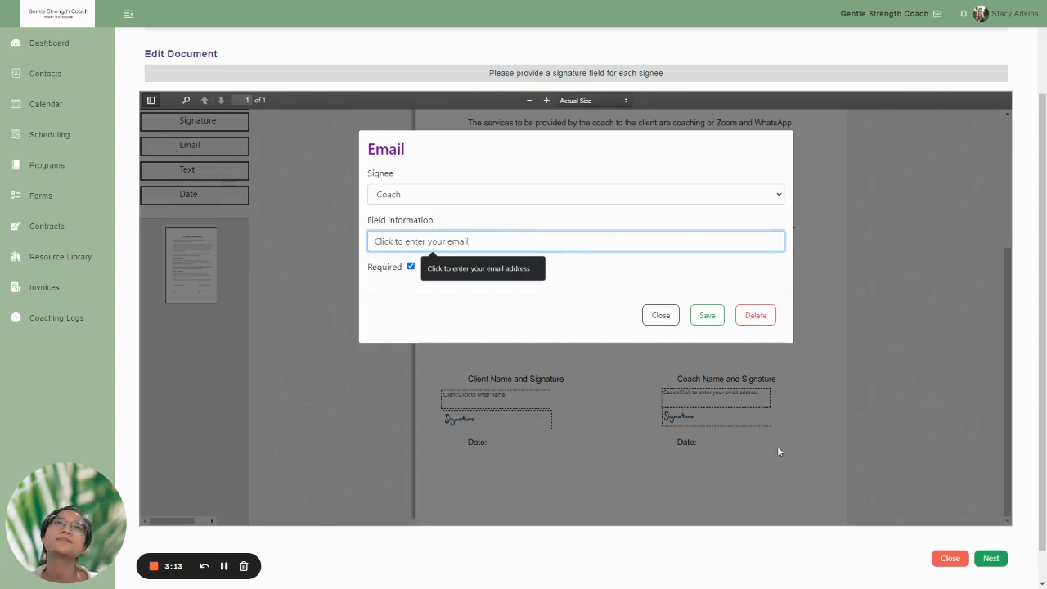
text(il)
click(706, 315)
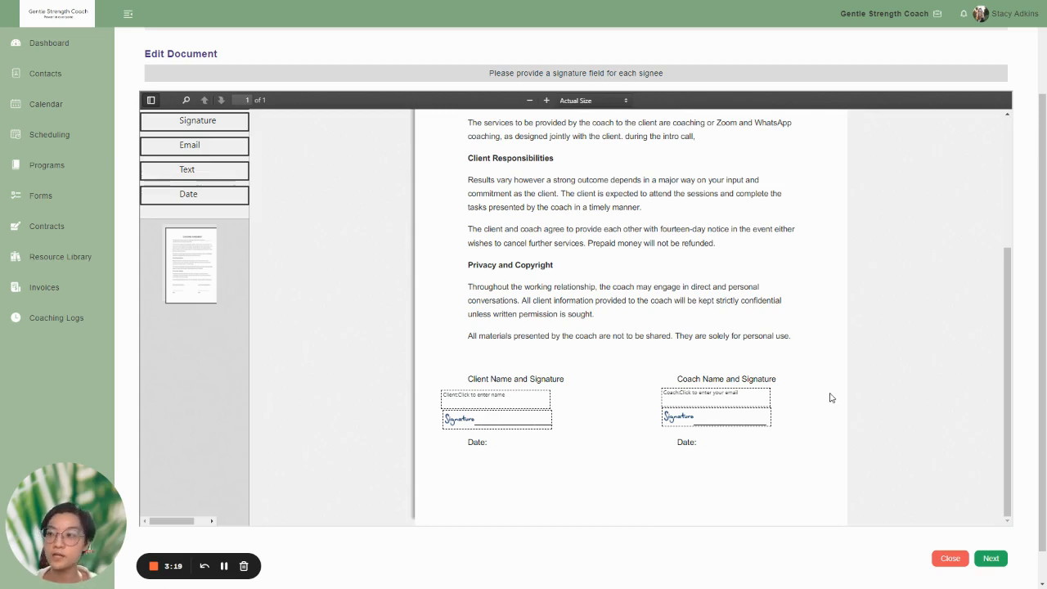
Preview the coaching agreement with its placed signee fields from beginning to end and save it as a template
click(986, 558)
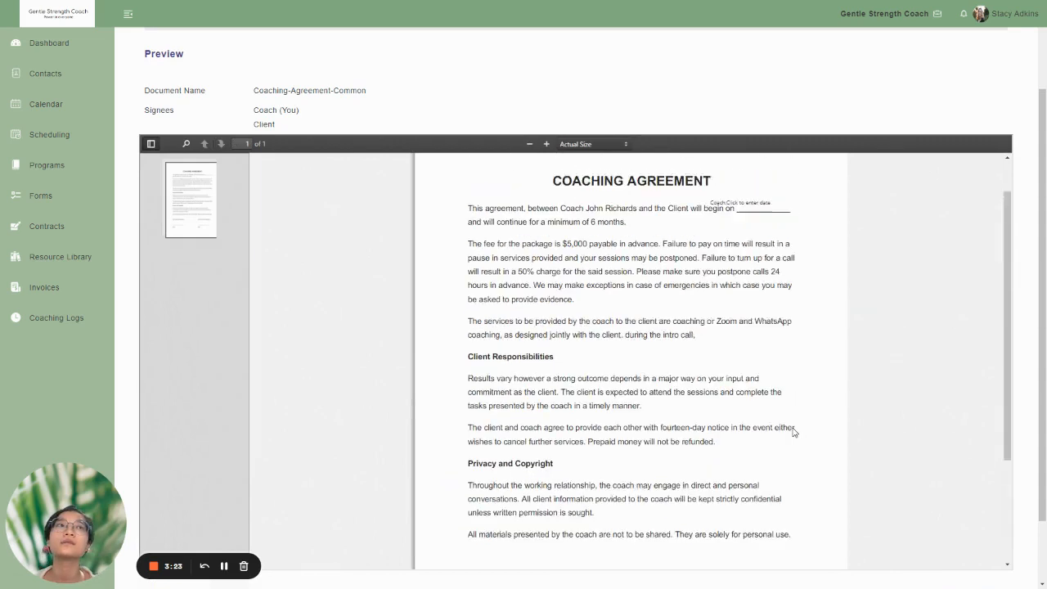
scroll(795, 433, up, 1)
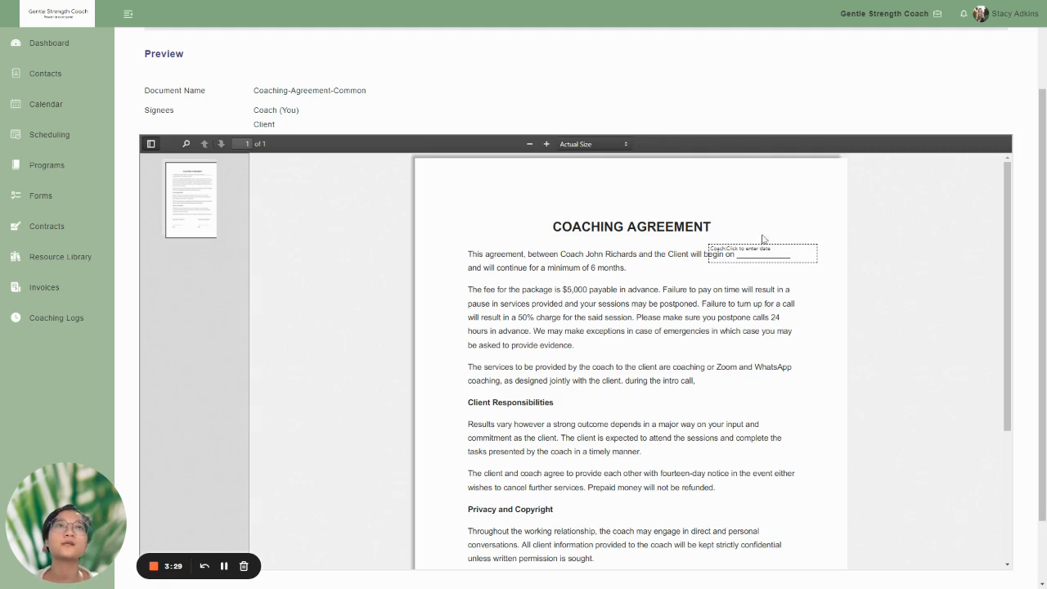
scroll(767, 261, down, 4)
scroll(783, 394, down, 1)
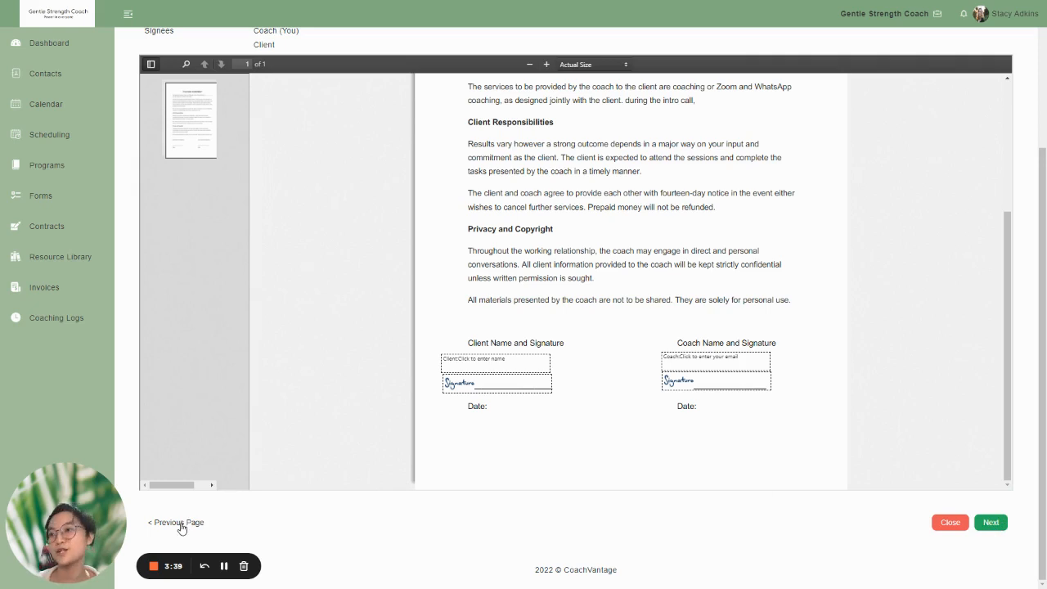
click(991, 522)
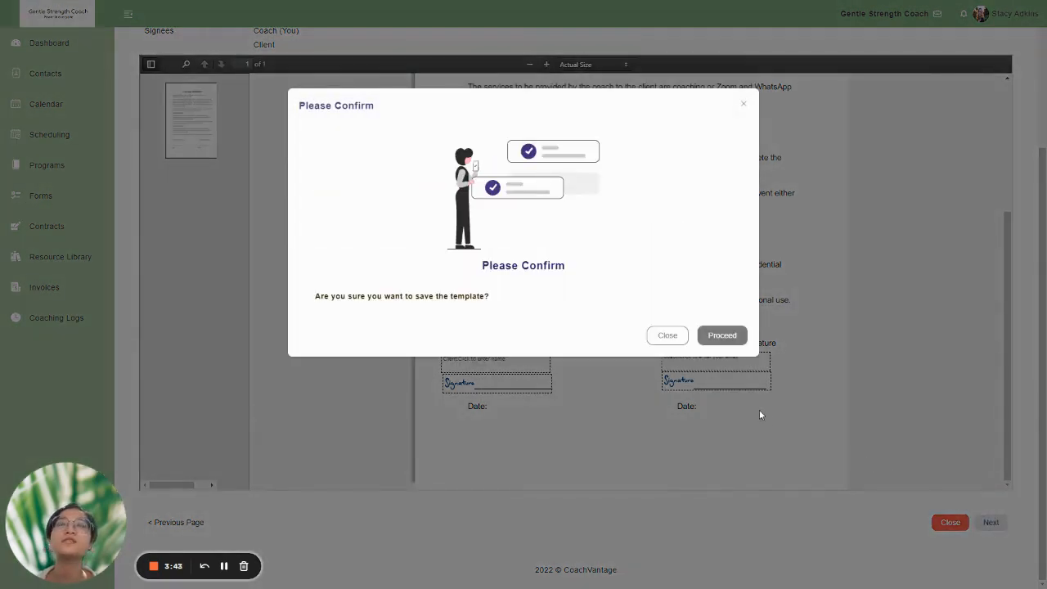
click(729, 342)
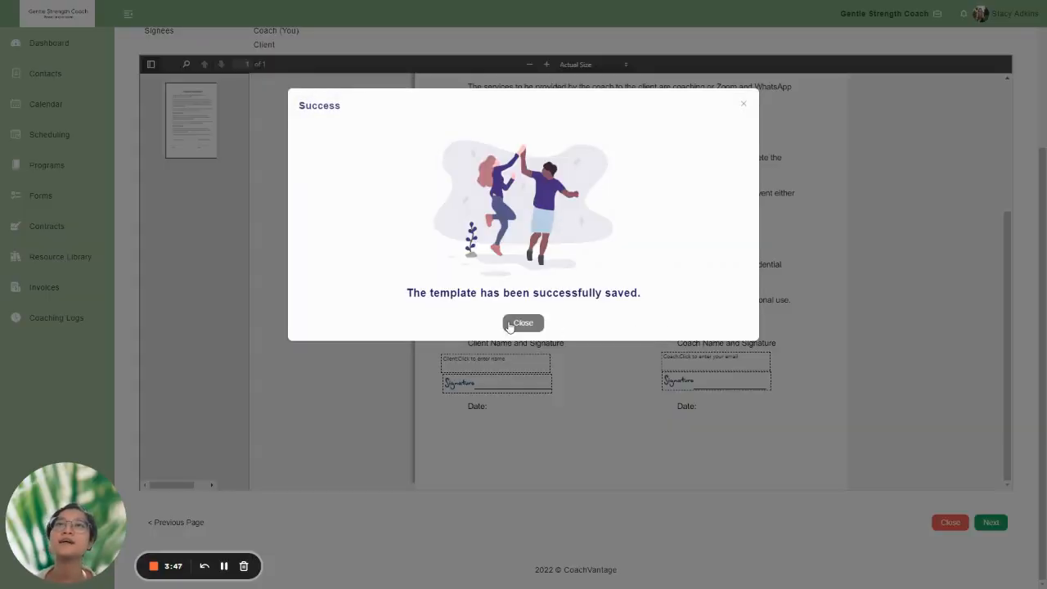
click(518, 322)
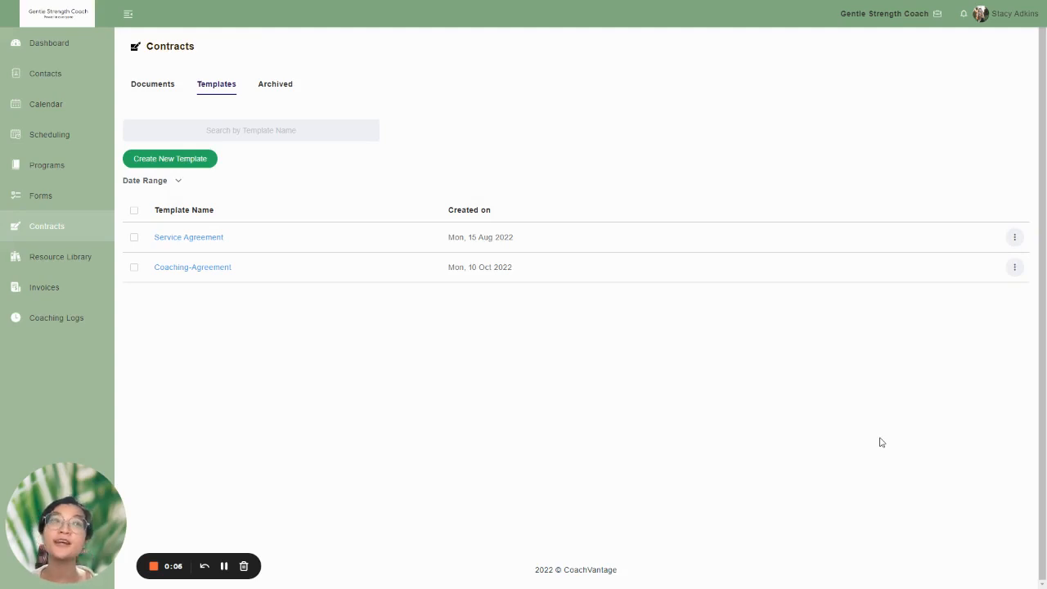
Open the Coaching-Agreement template for editing and rename it as Coaching-Agreement-Common
click(1014, 270)
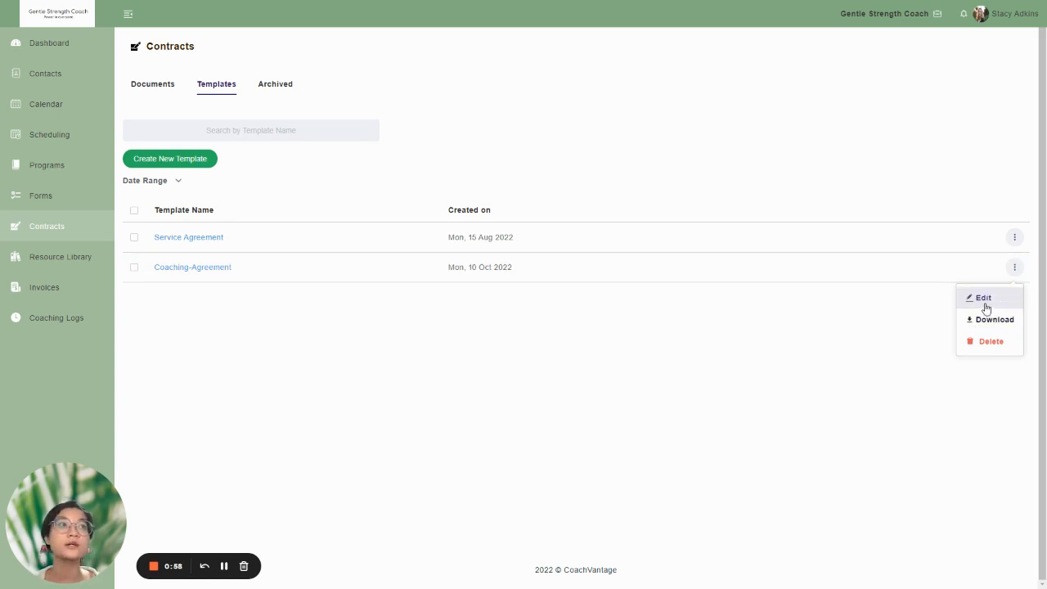
click(984, 299)
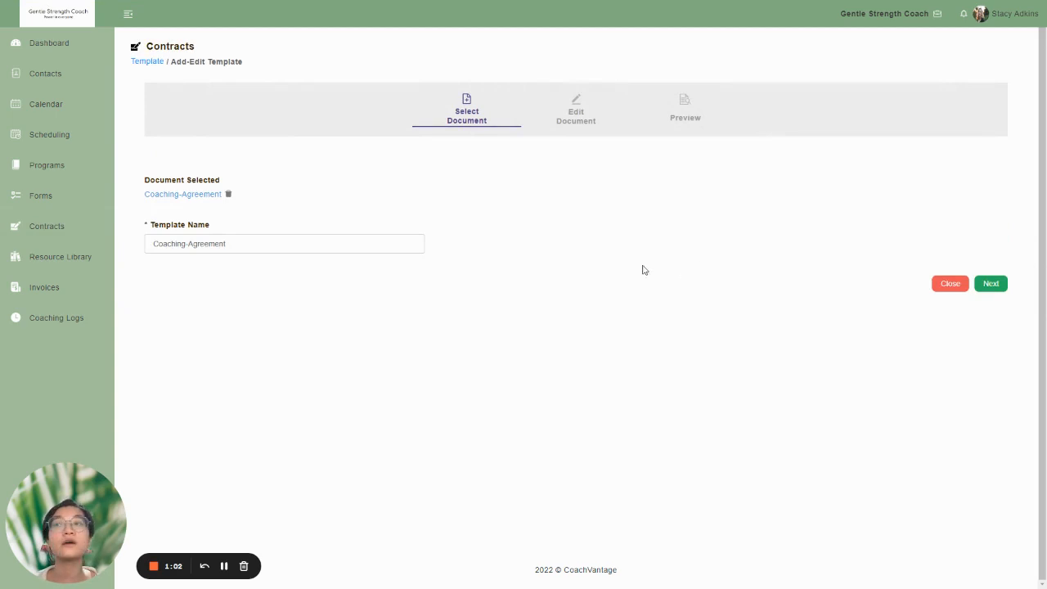
click(339, 243)
text(-)
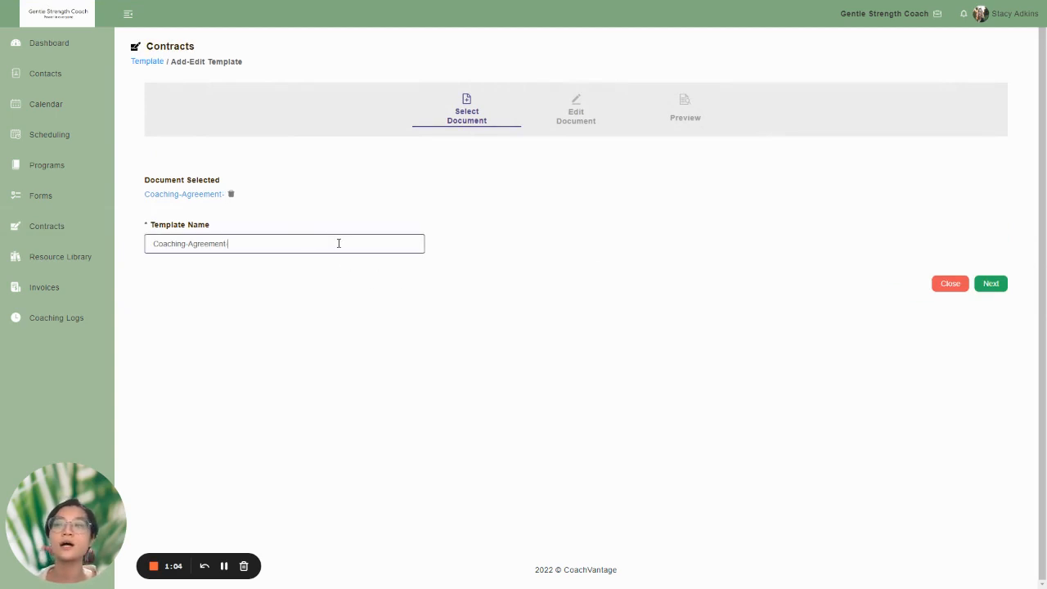
text(Common)
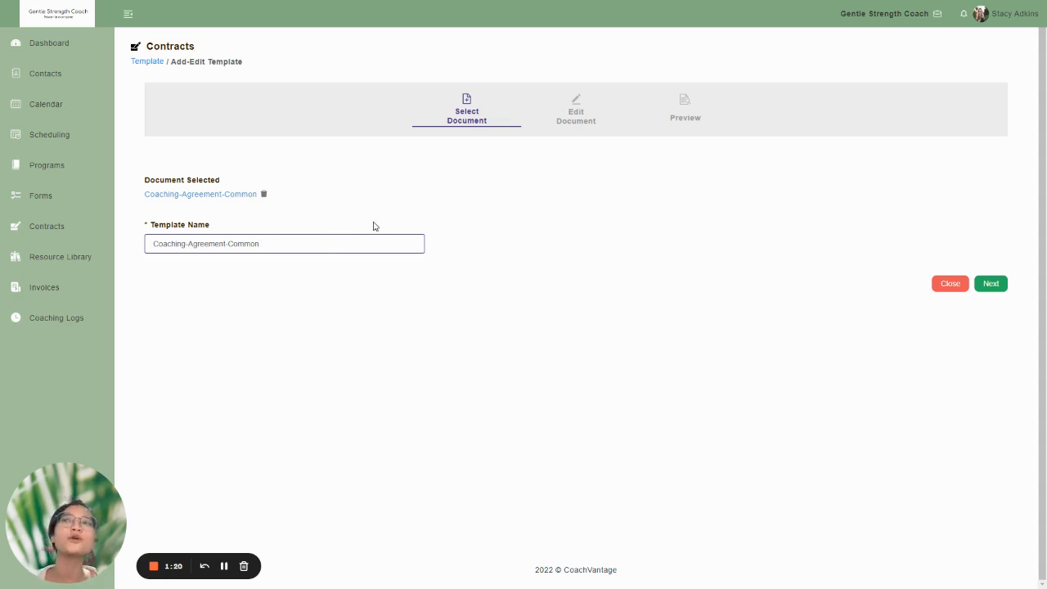
Proceed through the document editing and preview stages, check the placed fields, and save the renamed template
click(580, 124)
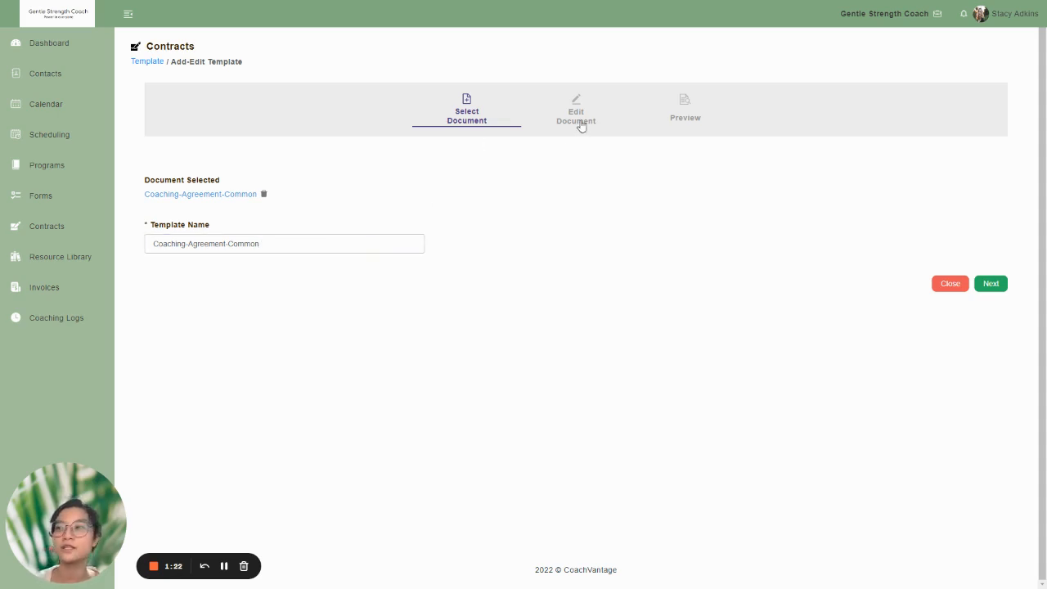
click(999, 286)
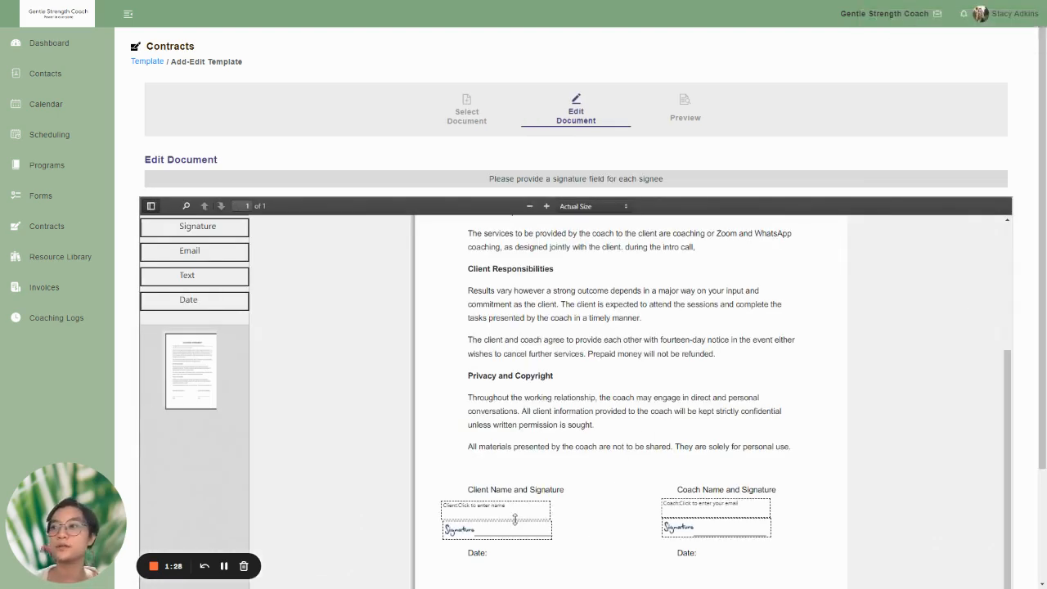
scroll(949, 490, down, 3)
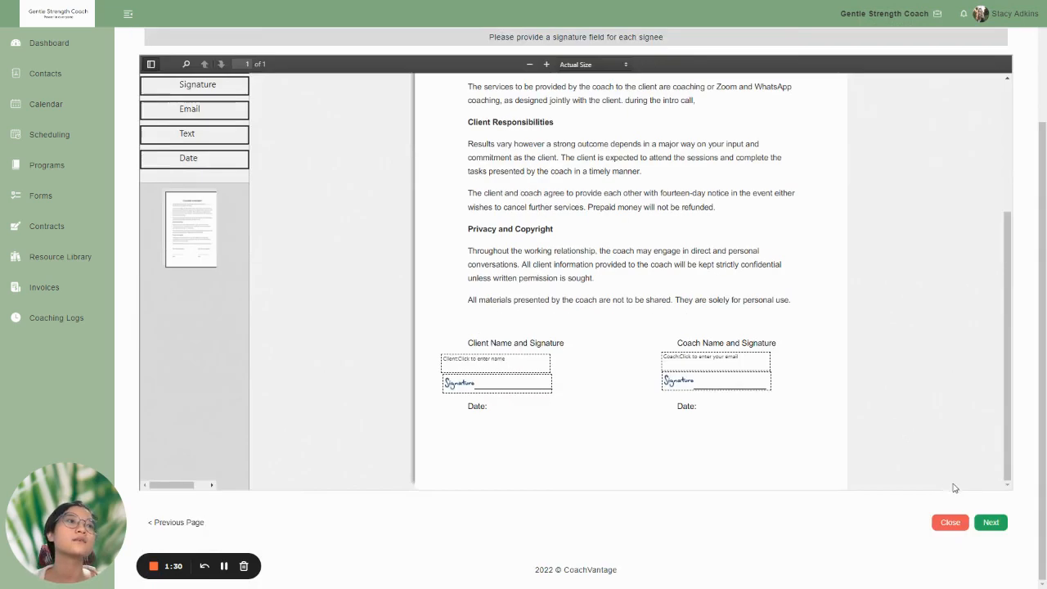
click(990, 522)
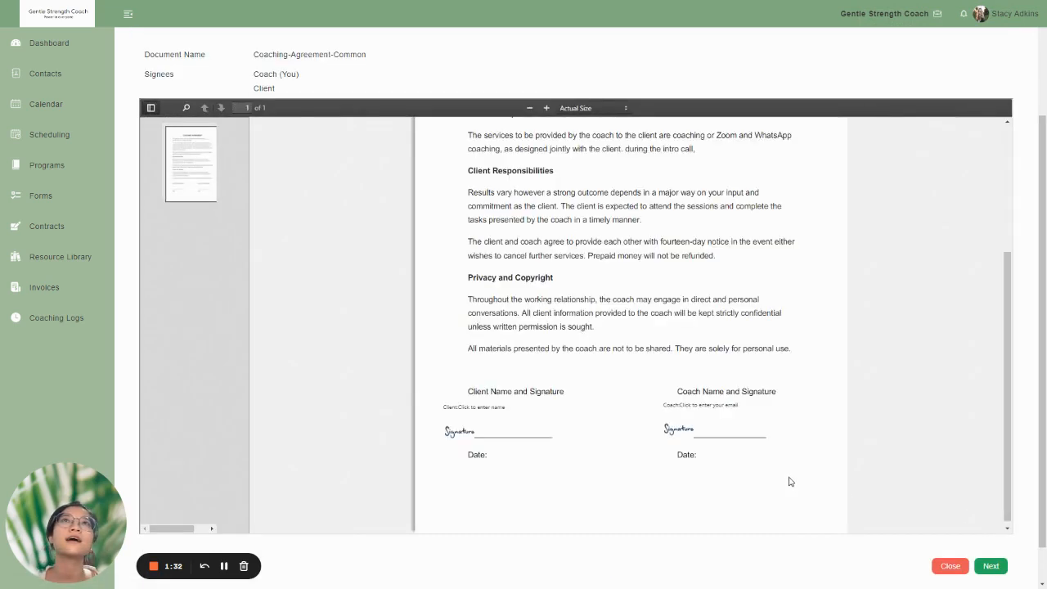
scroll(790, 482, up, 4)
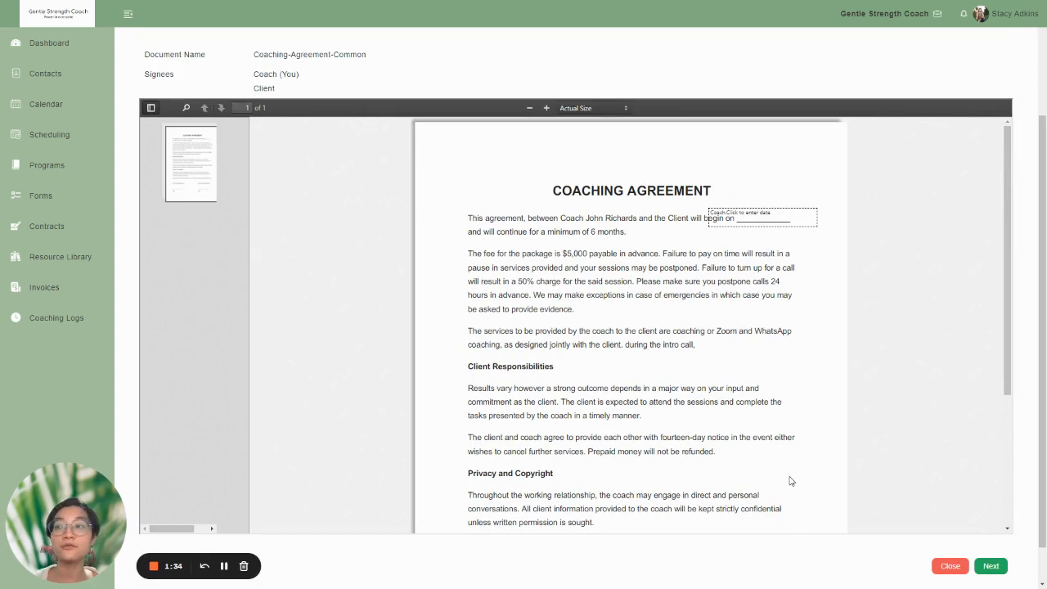
scroll(791, 481, down, 5)
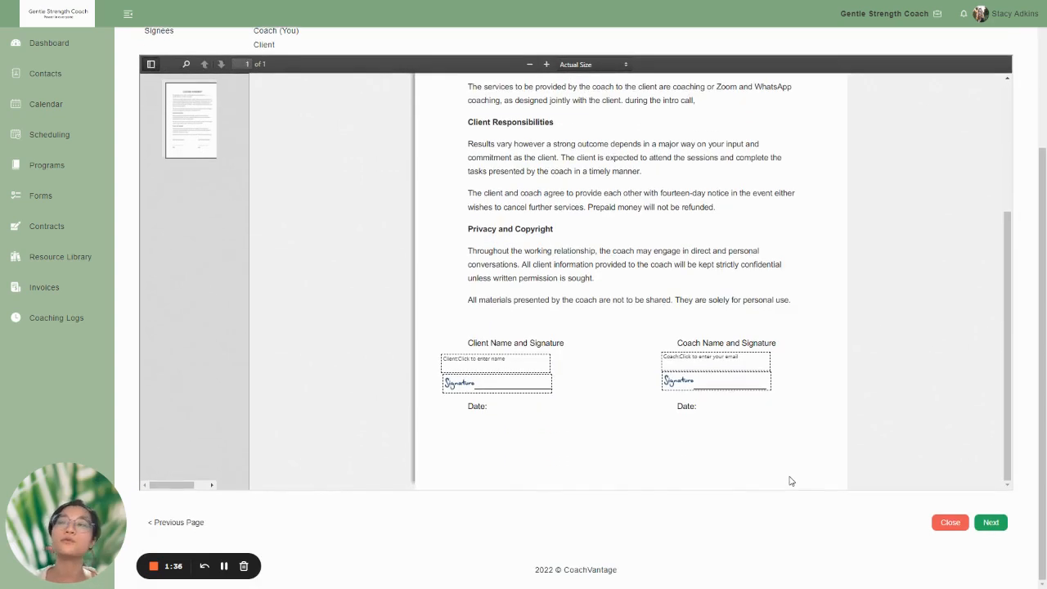
click(993, 526)
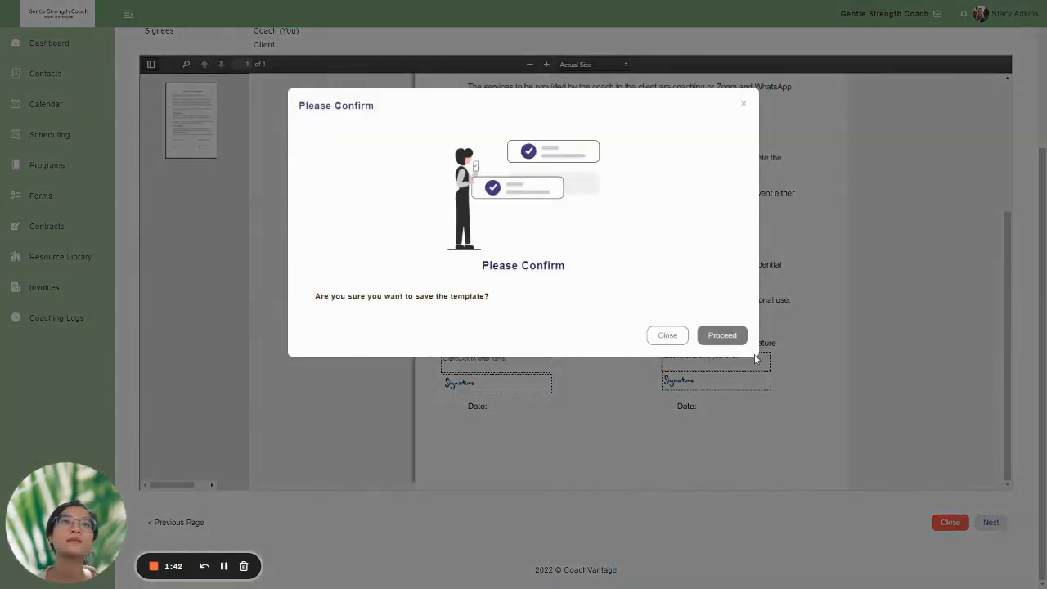
click(713, 339)
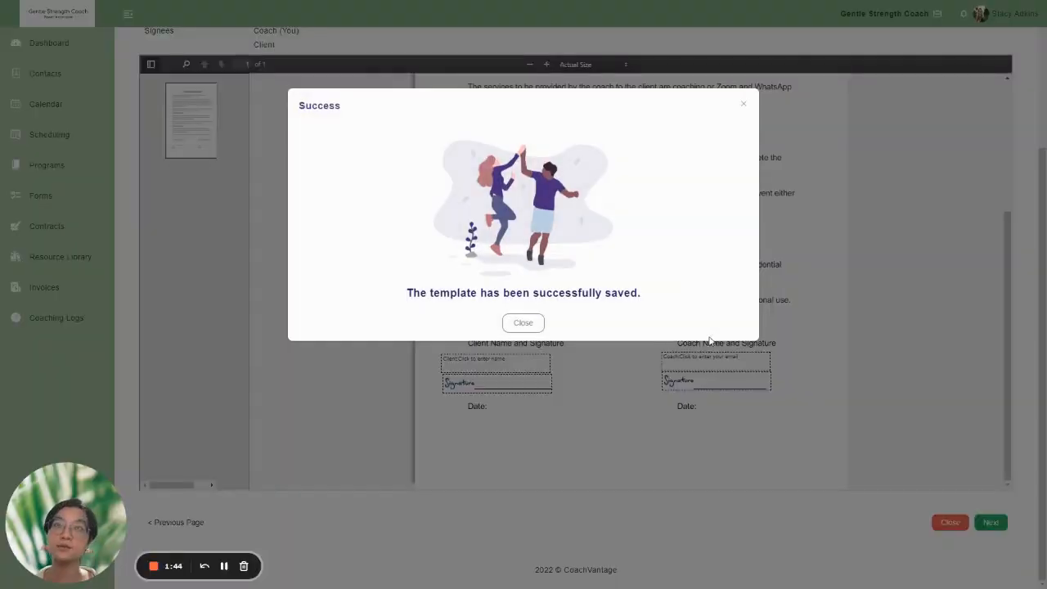
click(533, 330)
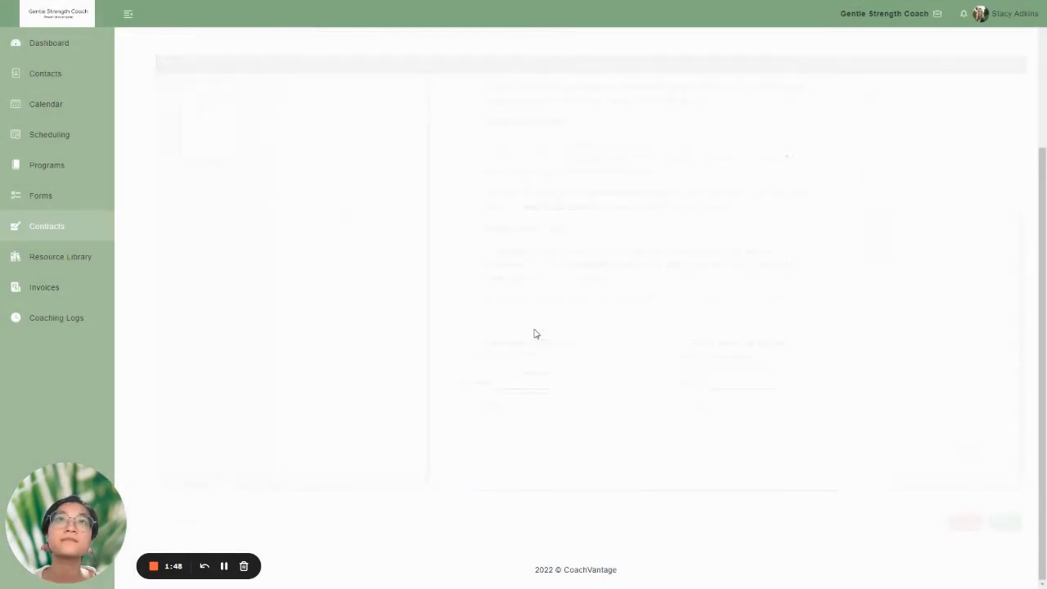